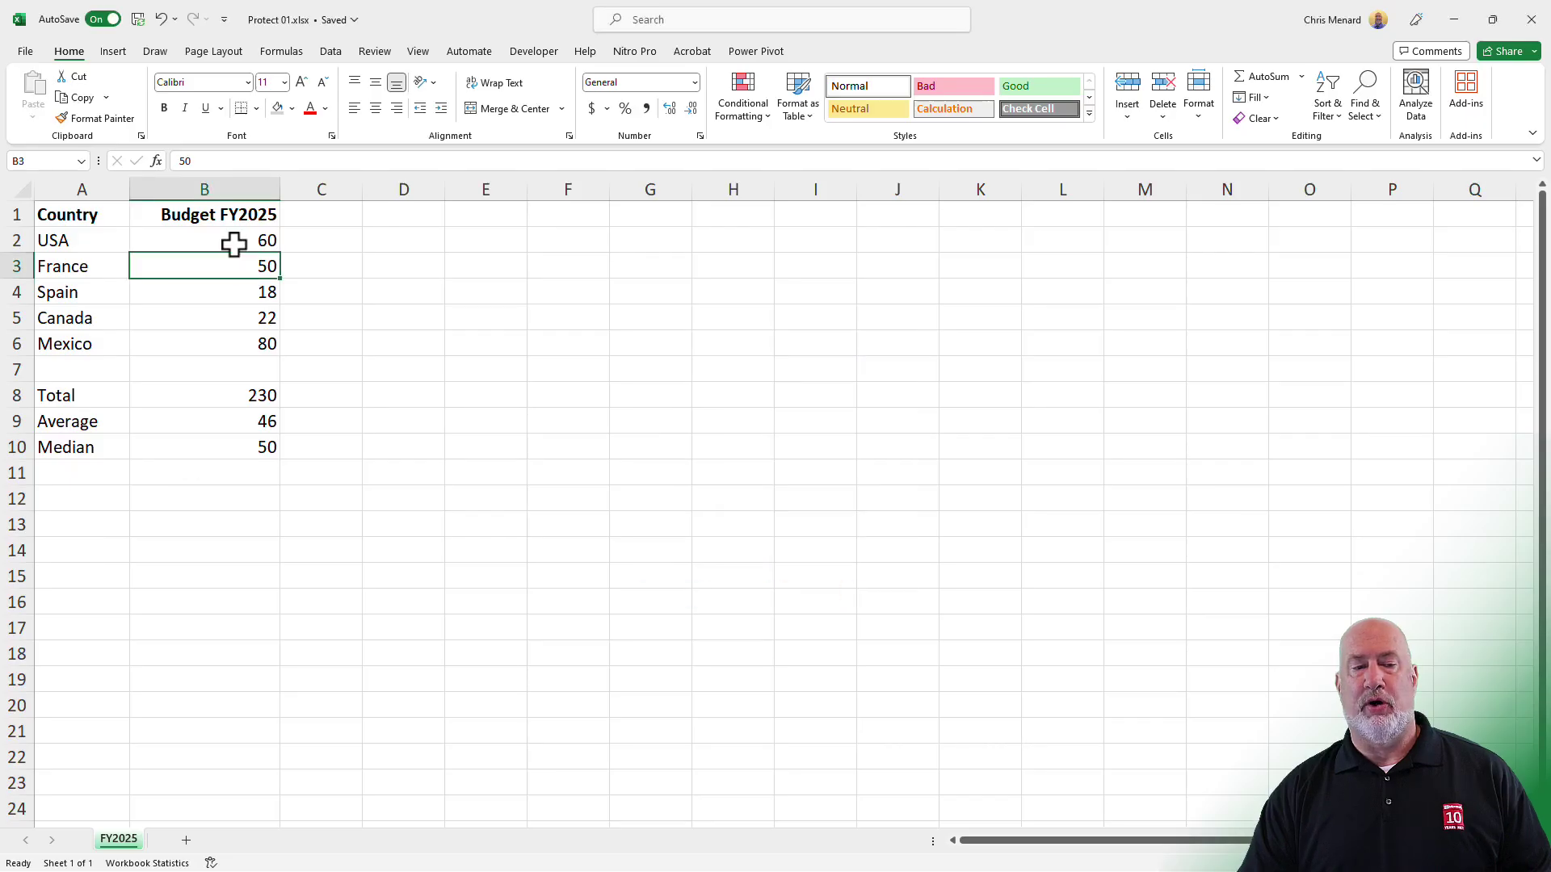
- Inspect the USA value 60 and the Total 230, toggling Show Formulas on and off
click(235, 242)
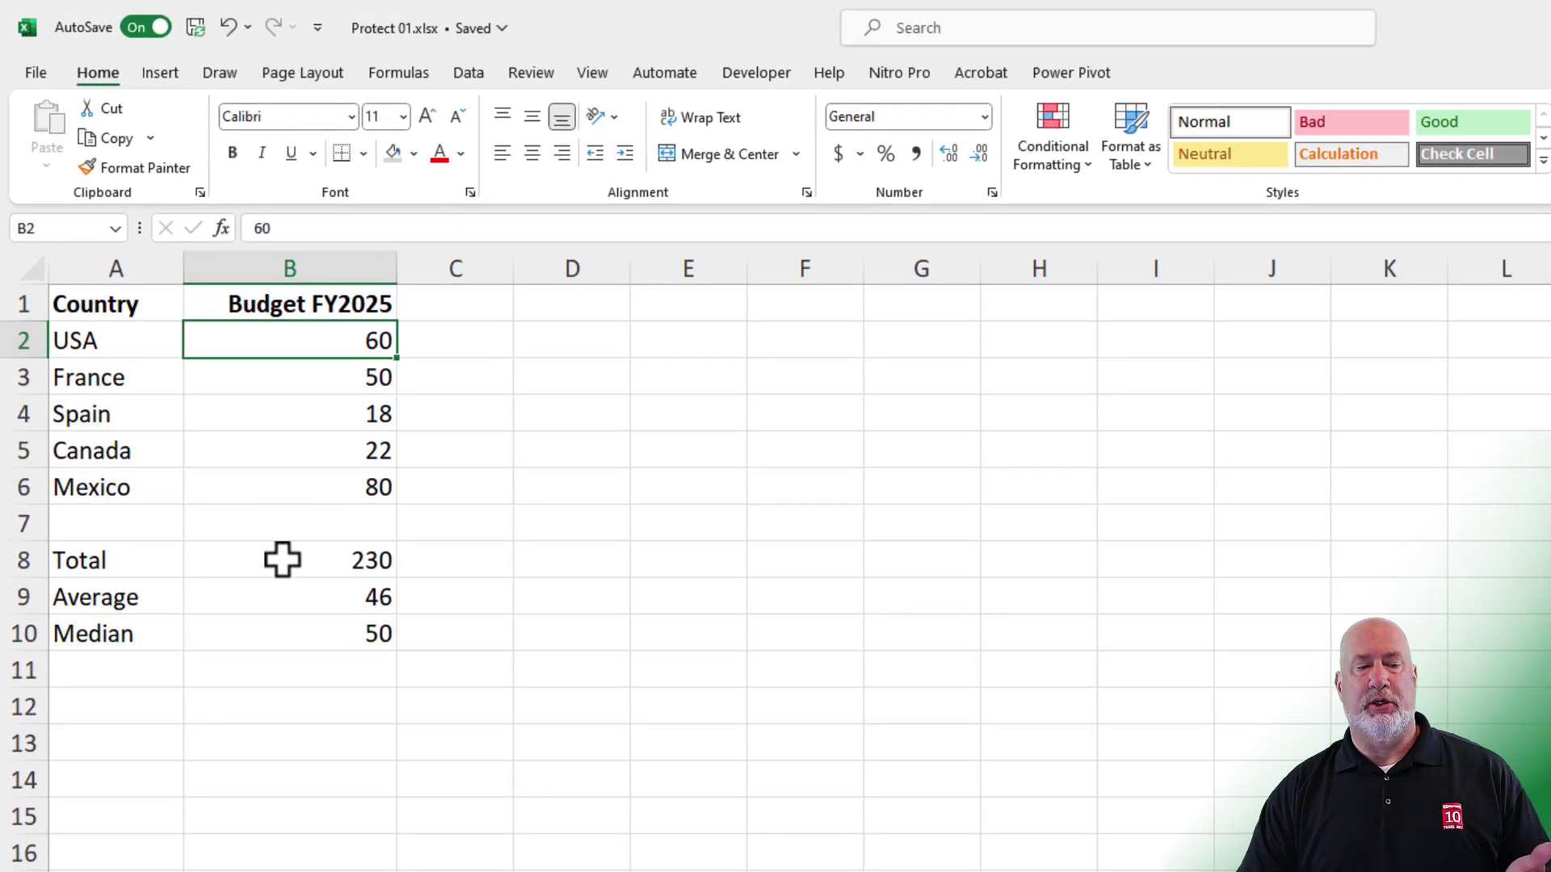
click(284, 559)
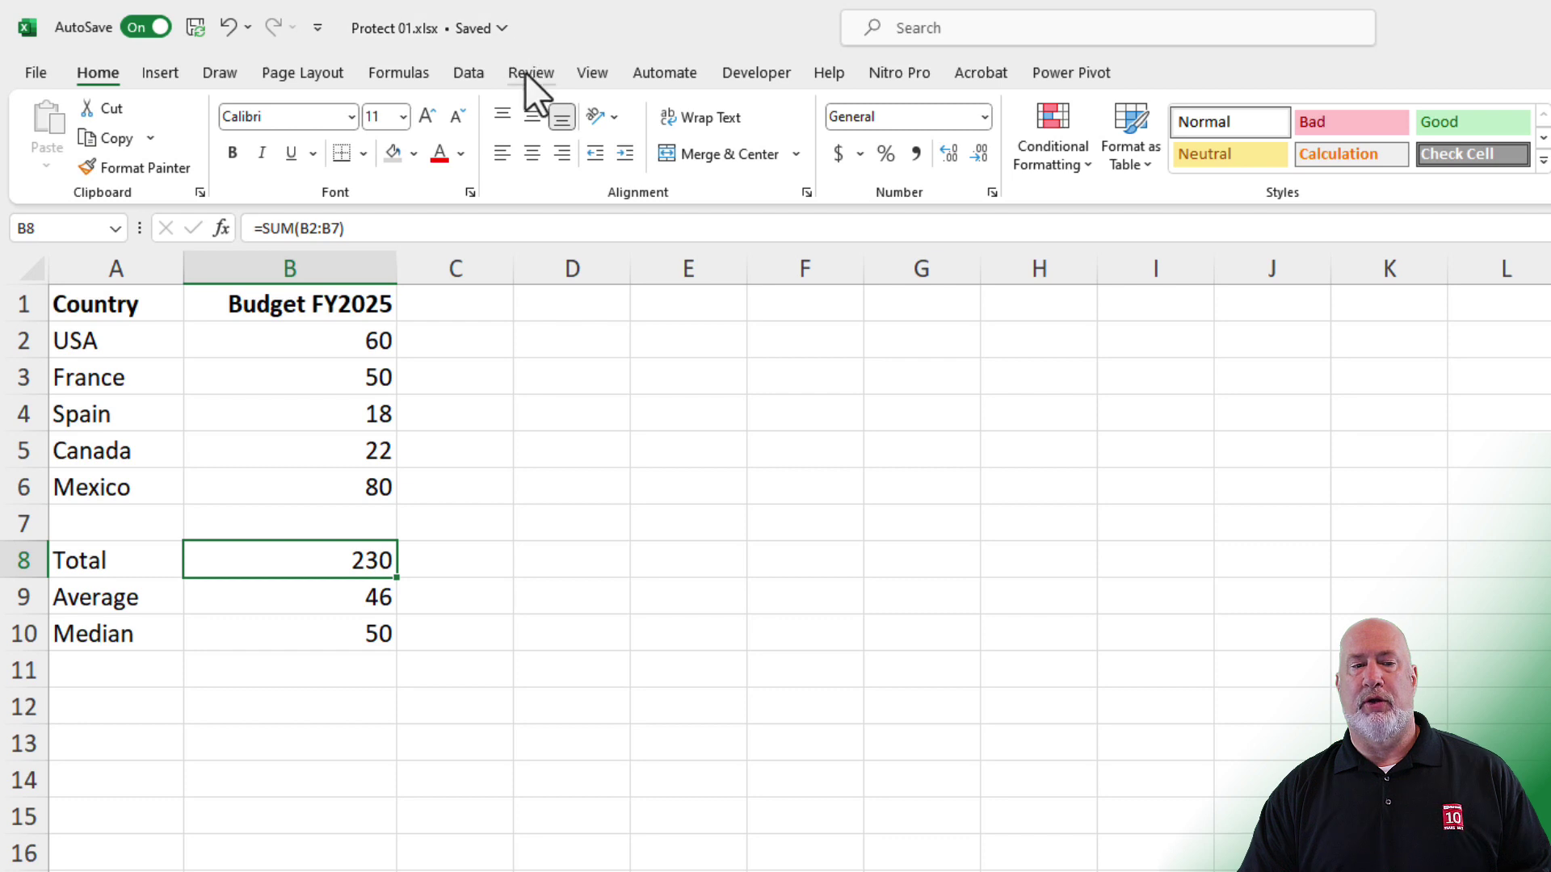
click(406, 79)
click(1130, 108)
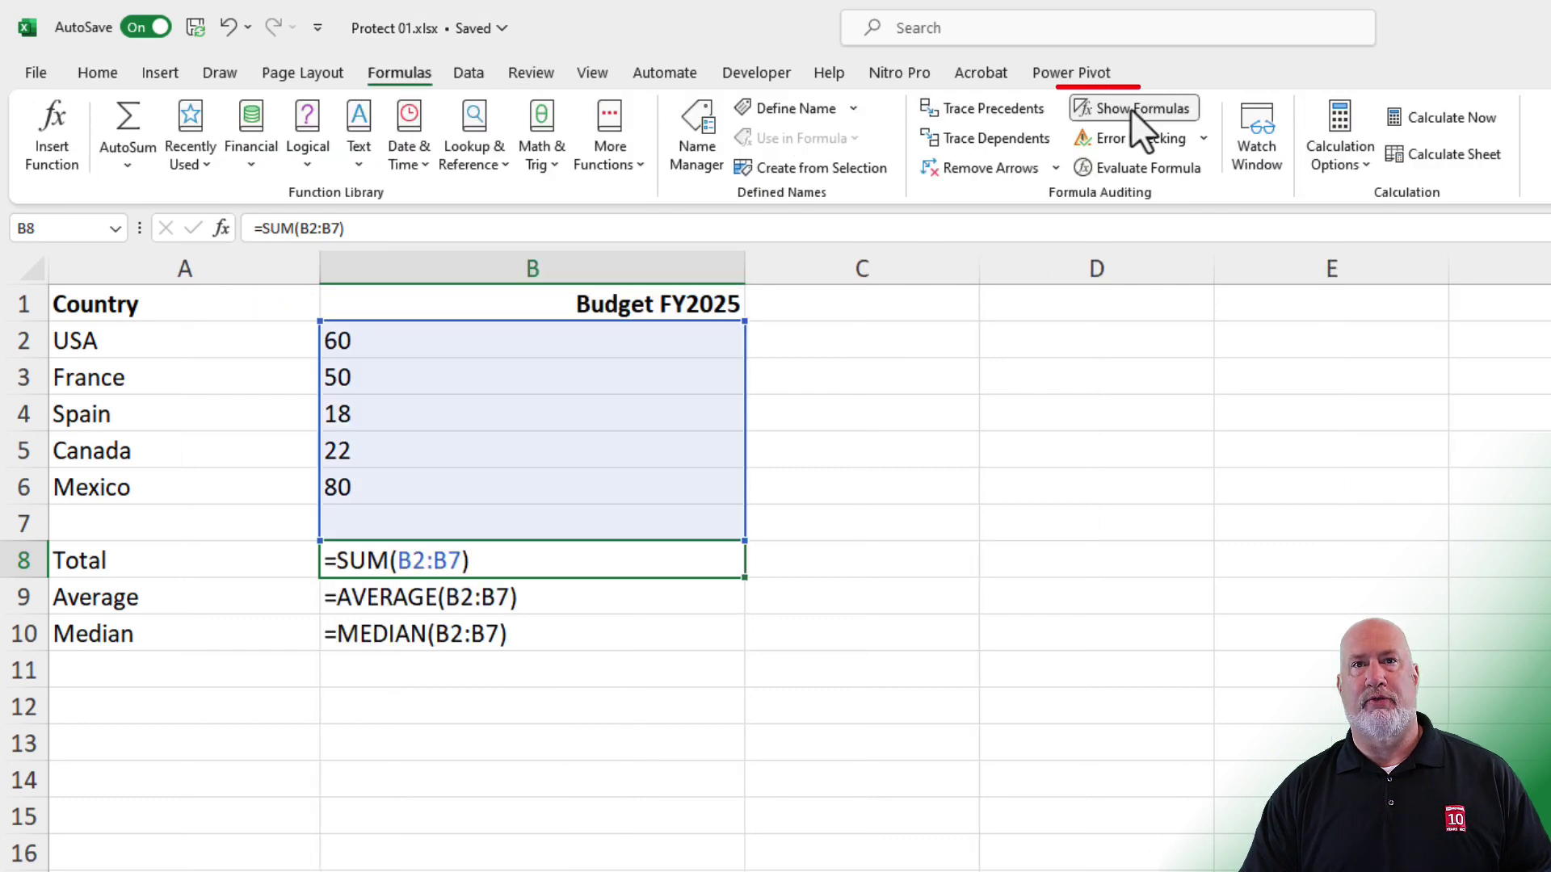
click(1131, 108)
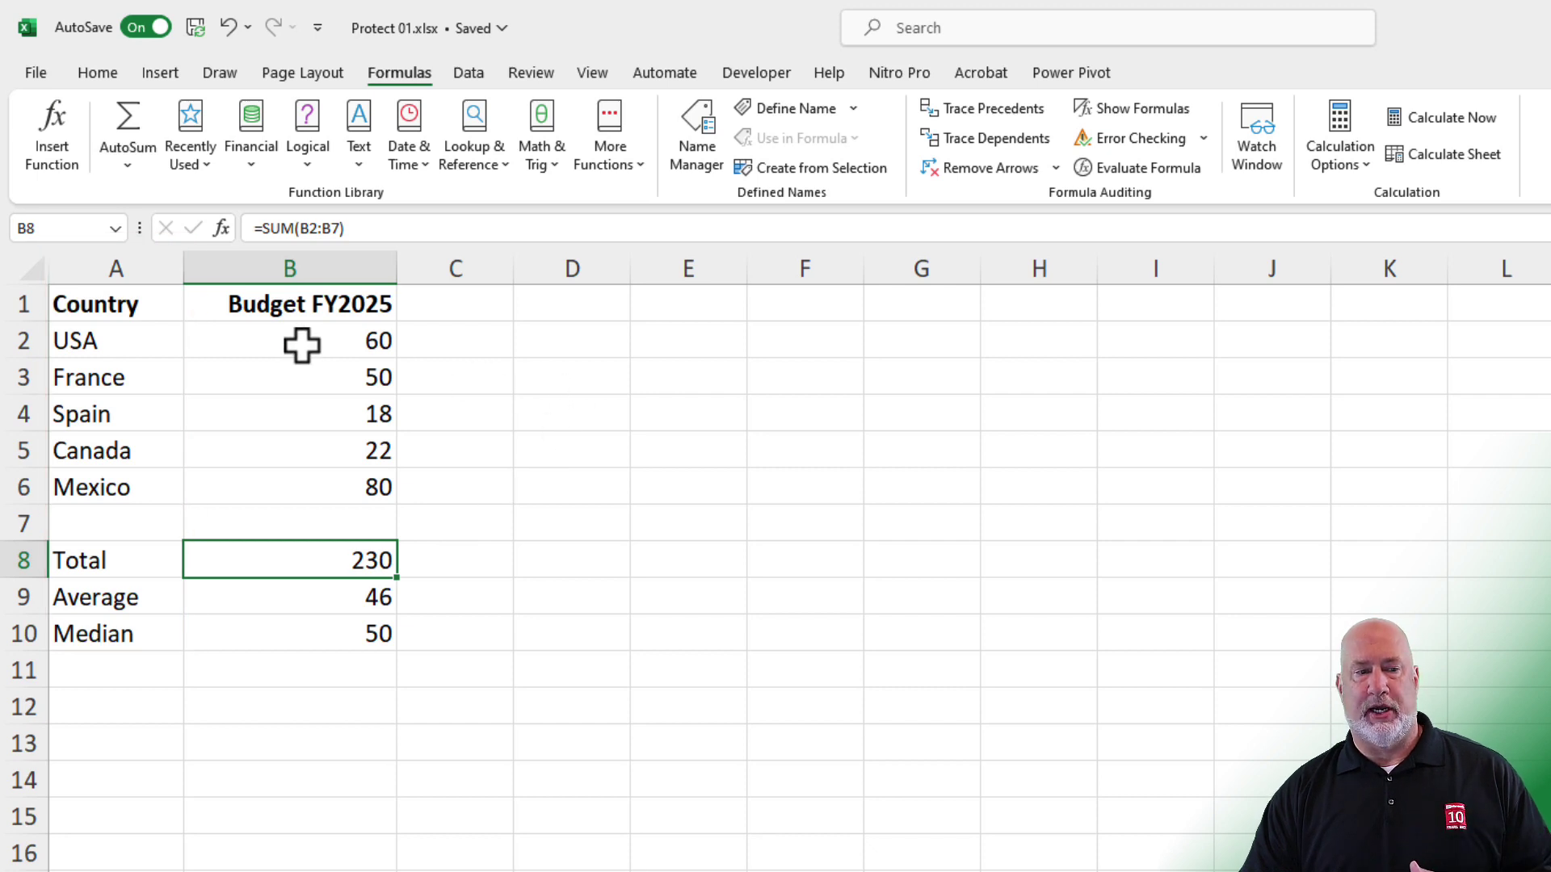
- Select B2:B6 and clear Locked on the Format Cells Protection tab
drag(301, 346, 314, 483)
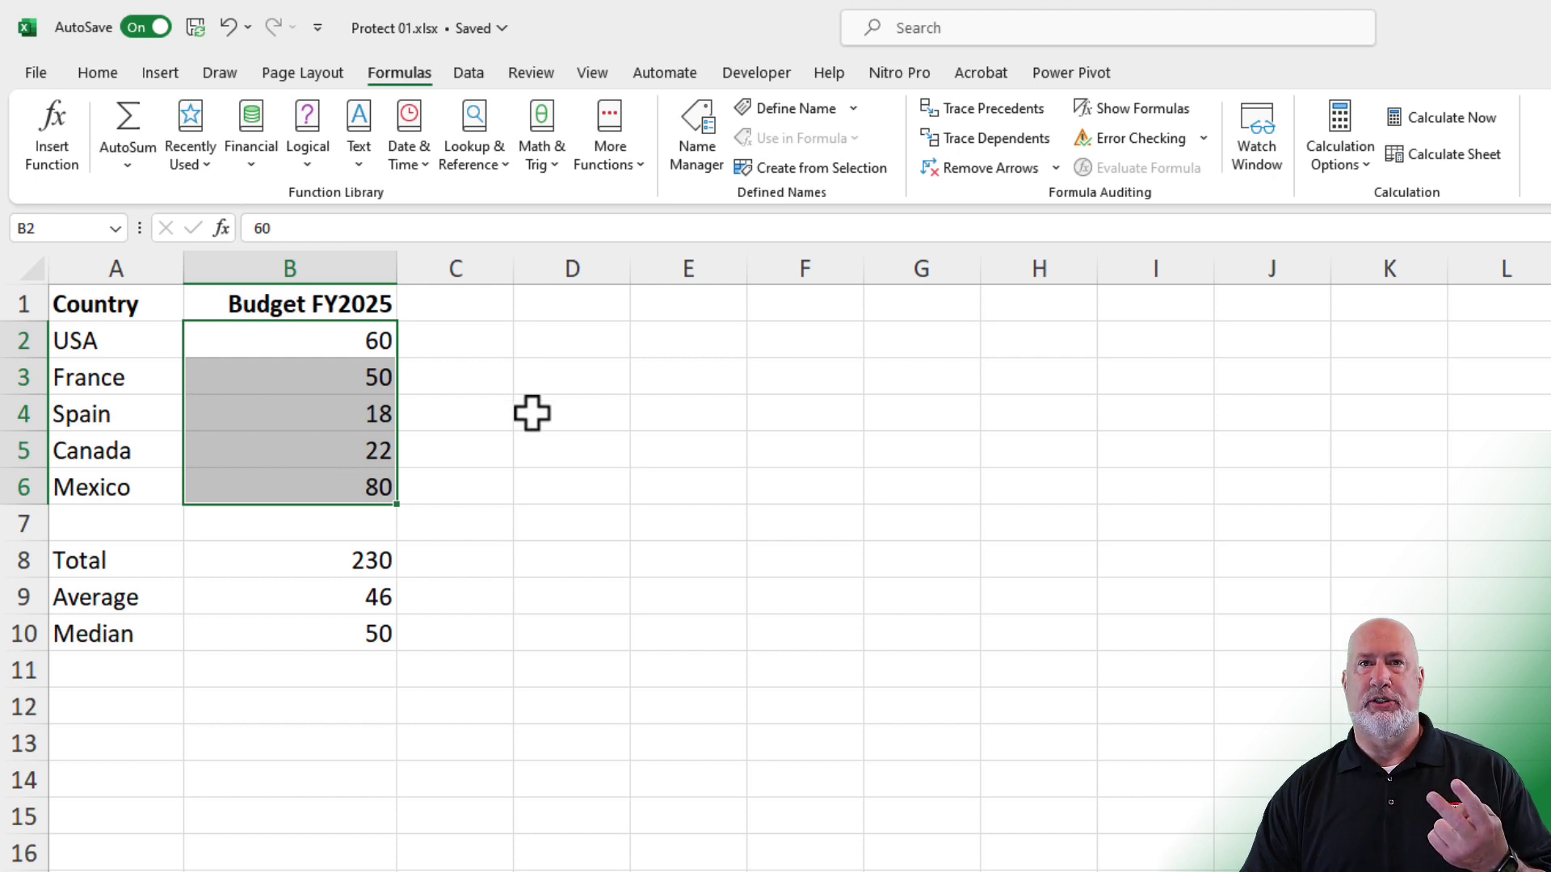
right_click(341, 342)
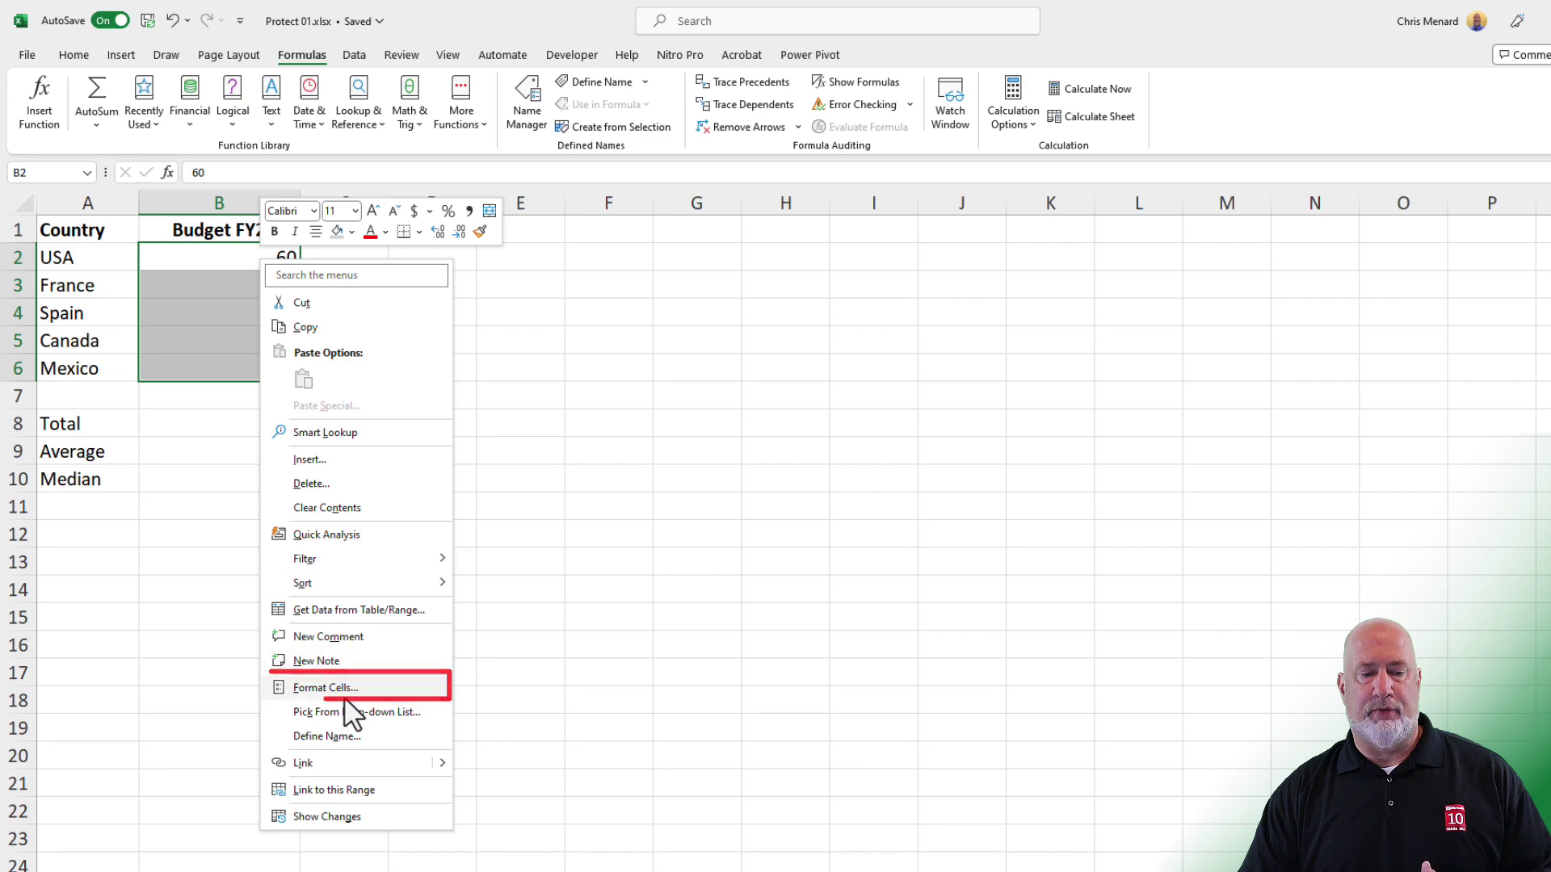
click(343, 687)
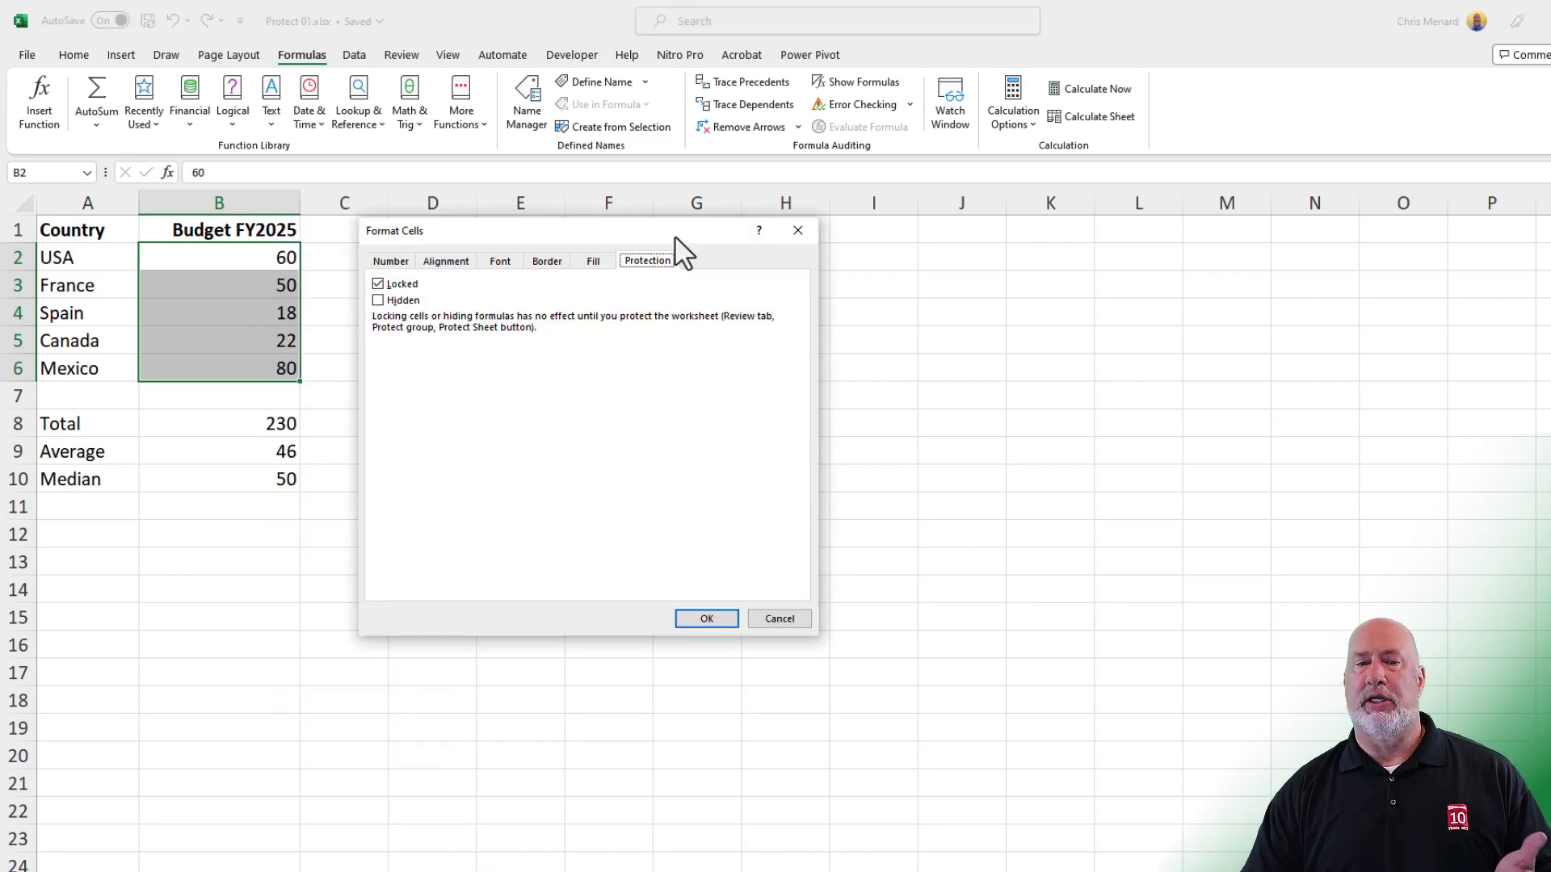
click(394, 261)
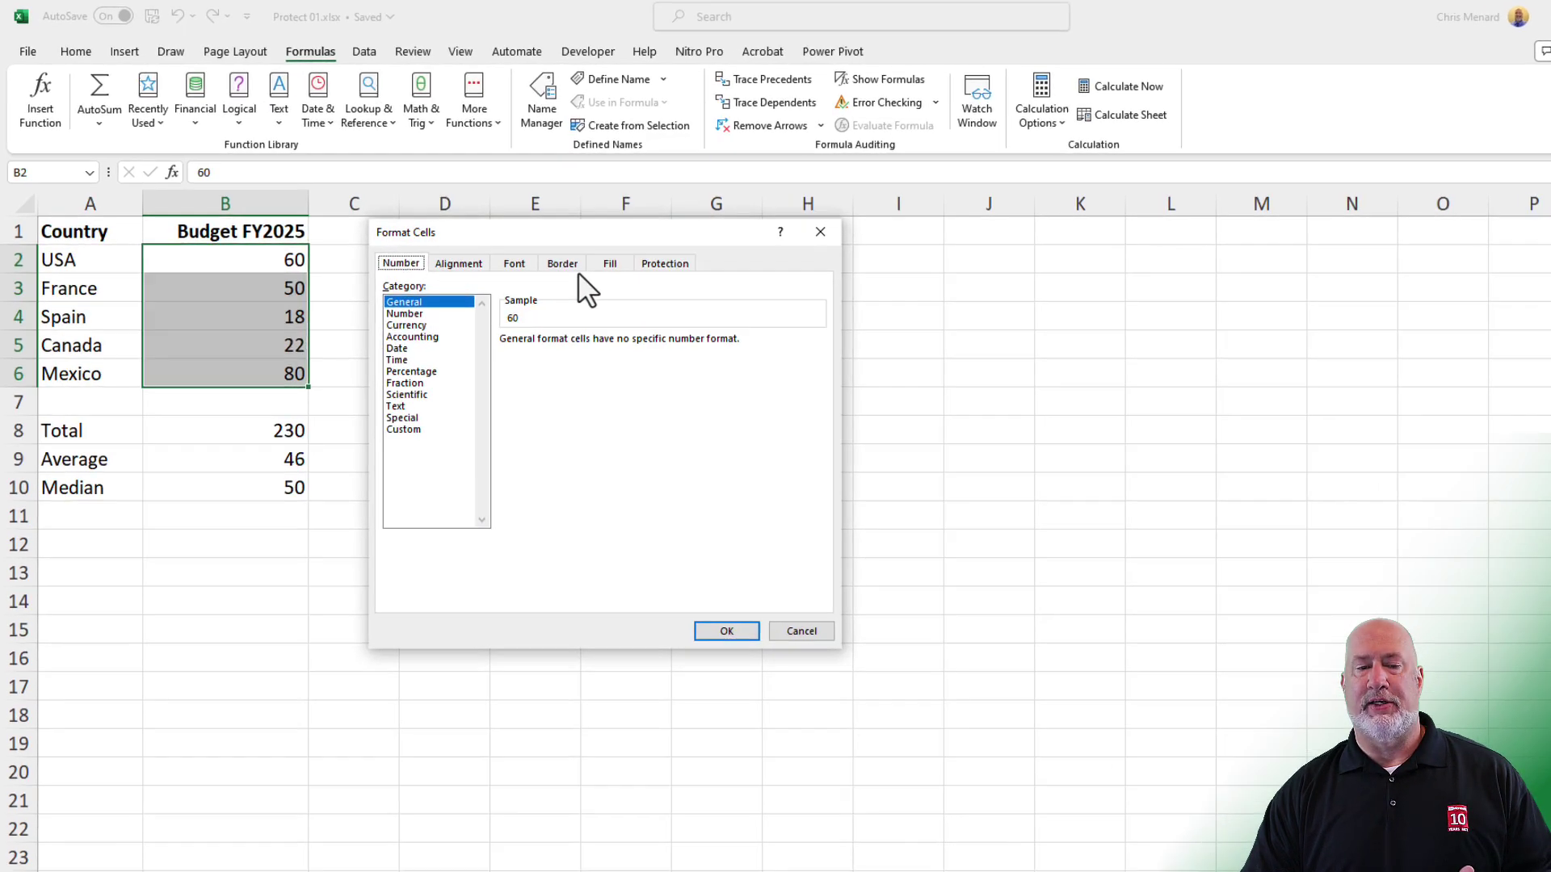
click(665, 263)
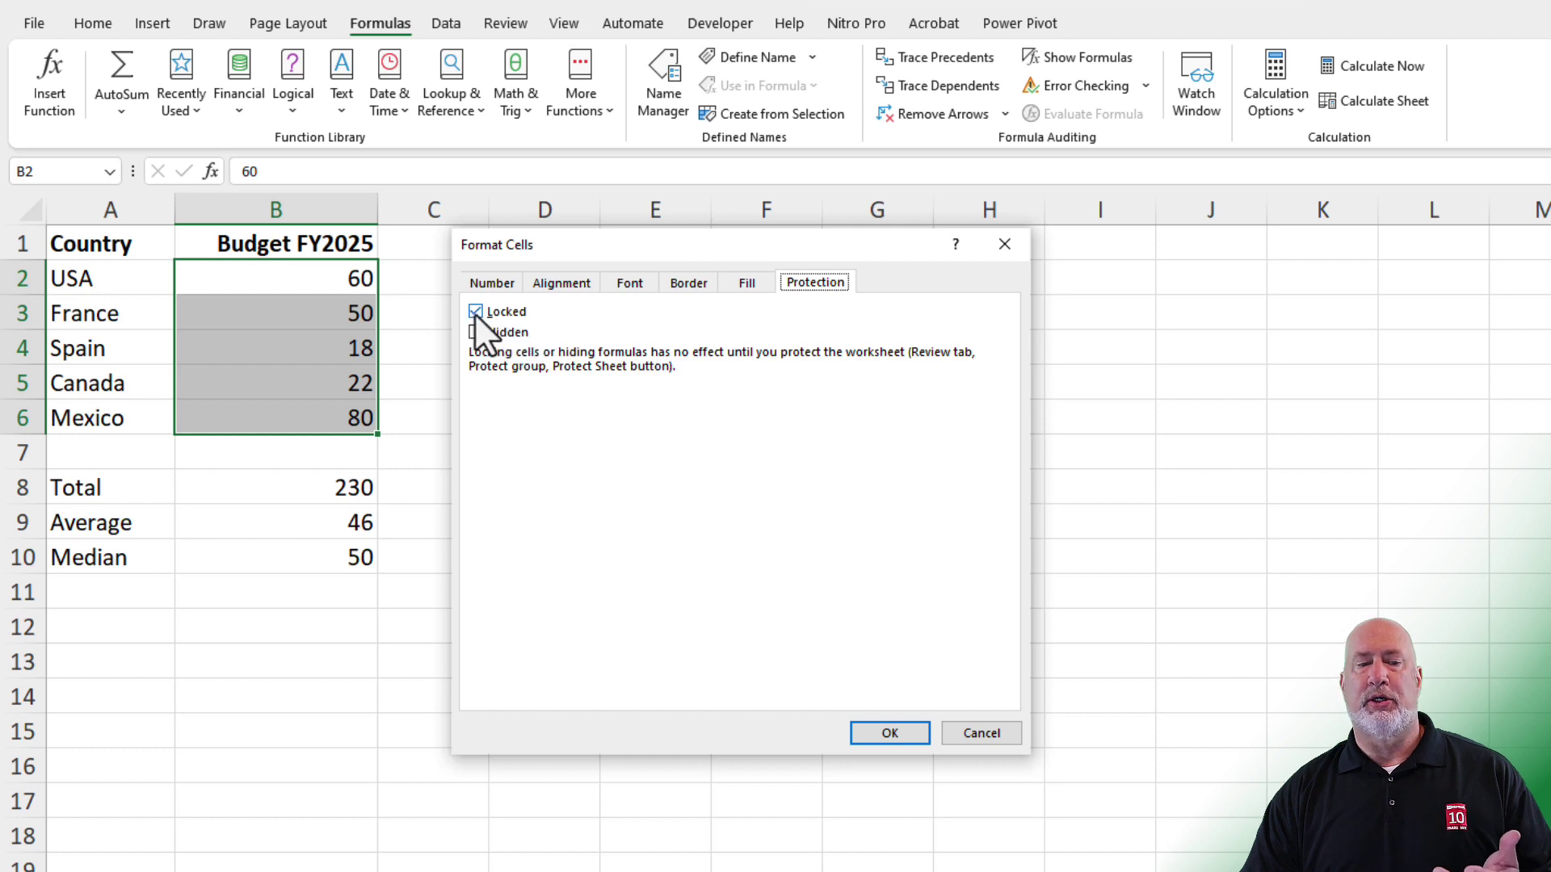
key(Tab)
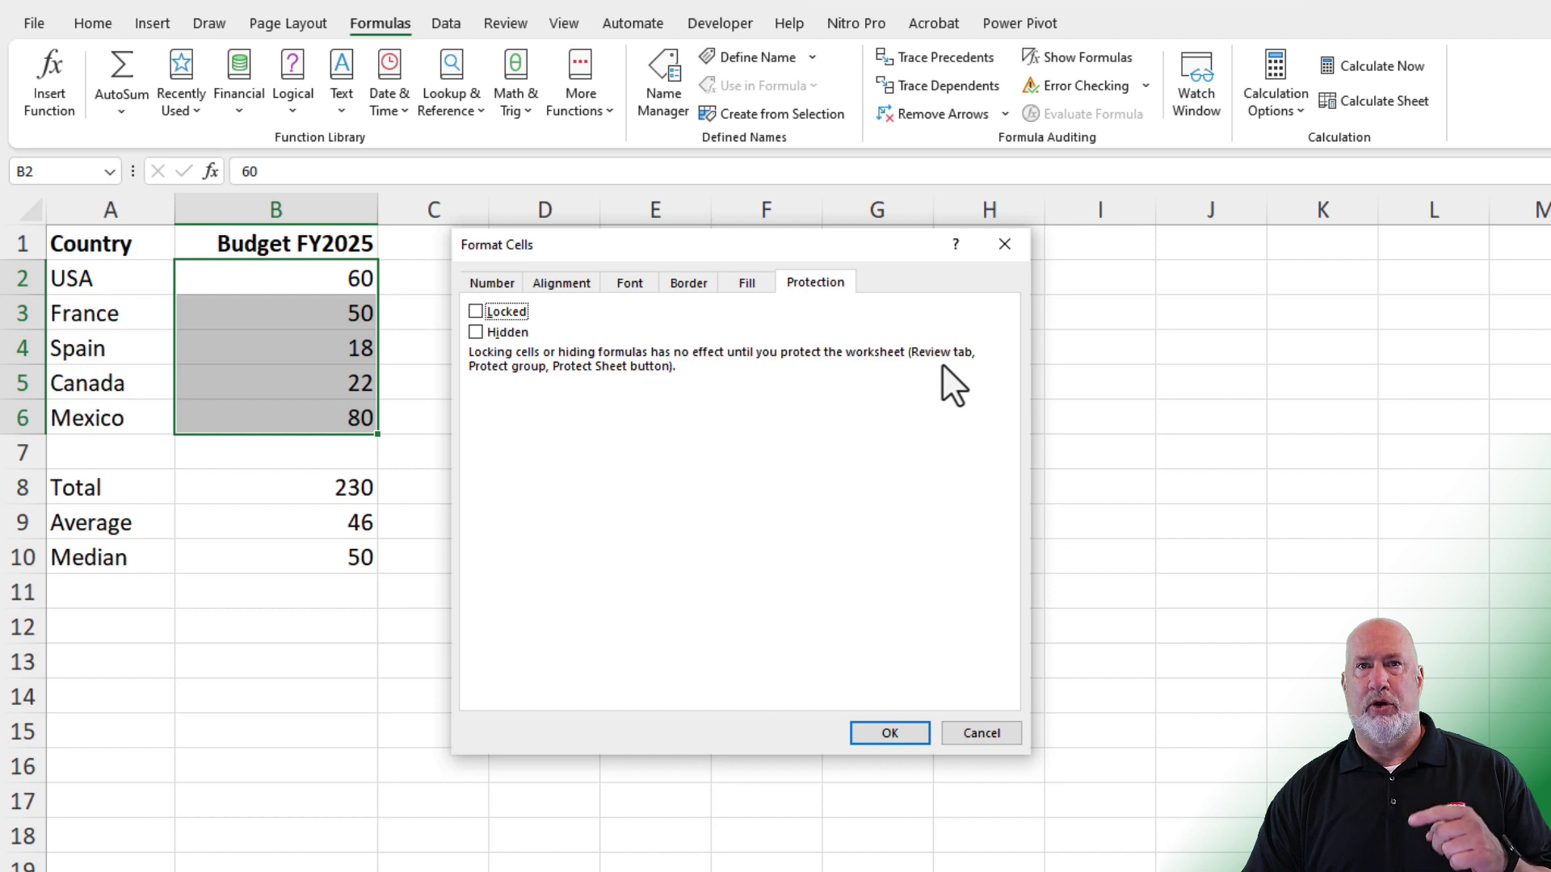
- Apply the unlocked setting, protect the sheet with default options, then select Canada's B5
click(890, 733)
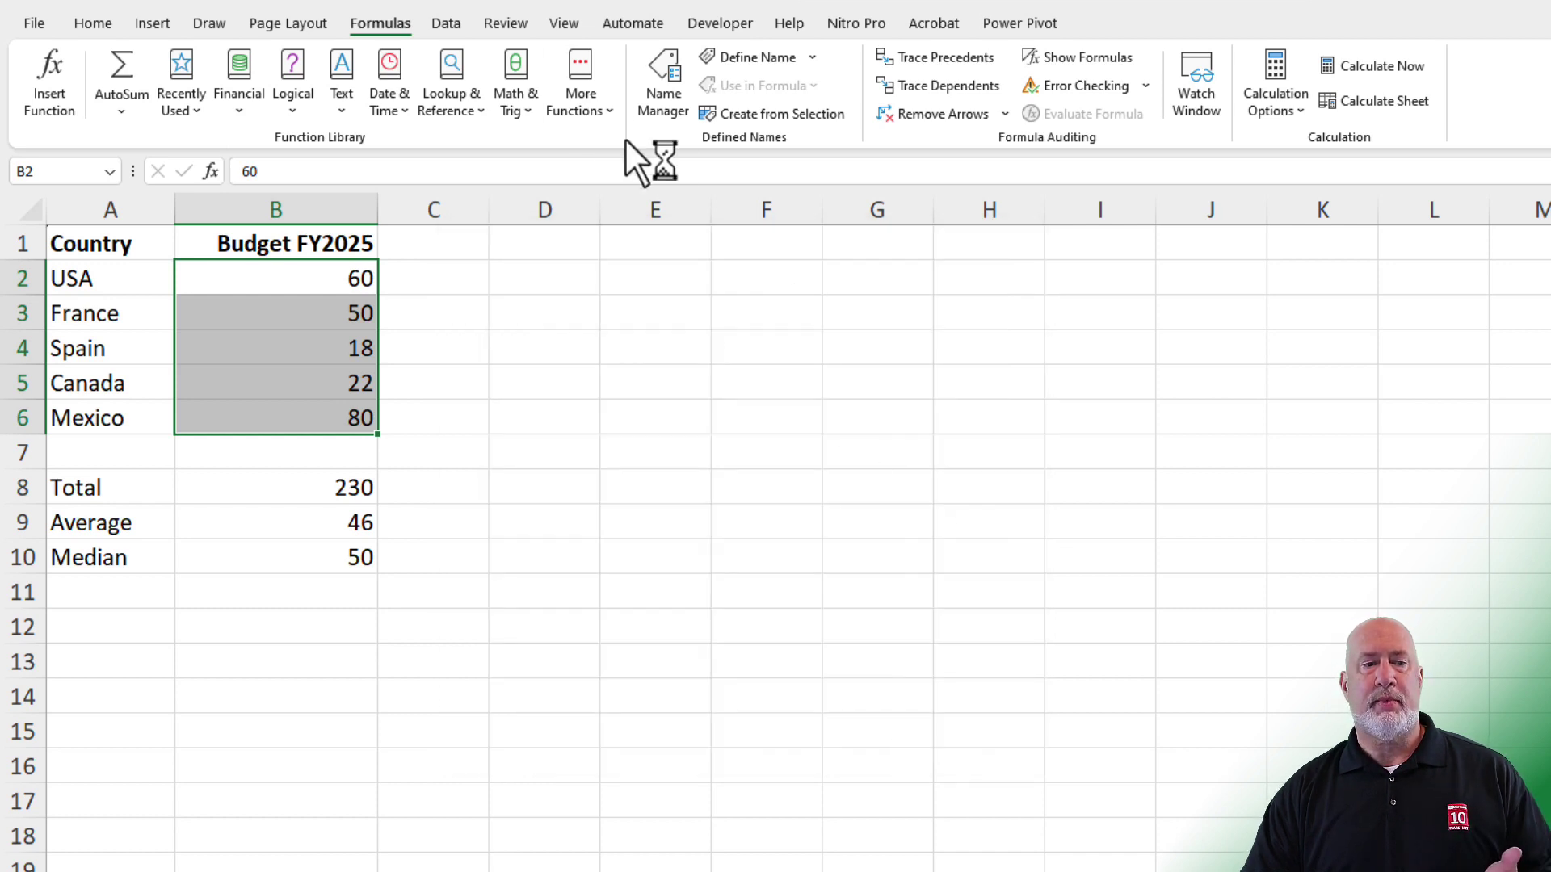
click(506, 24)
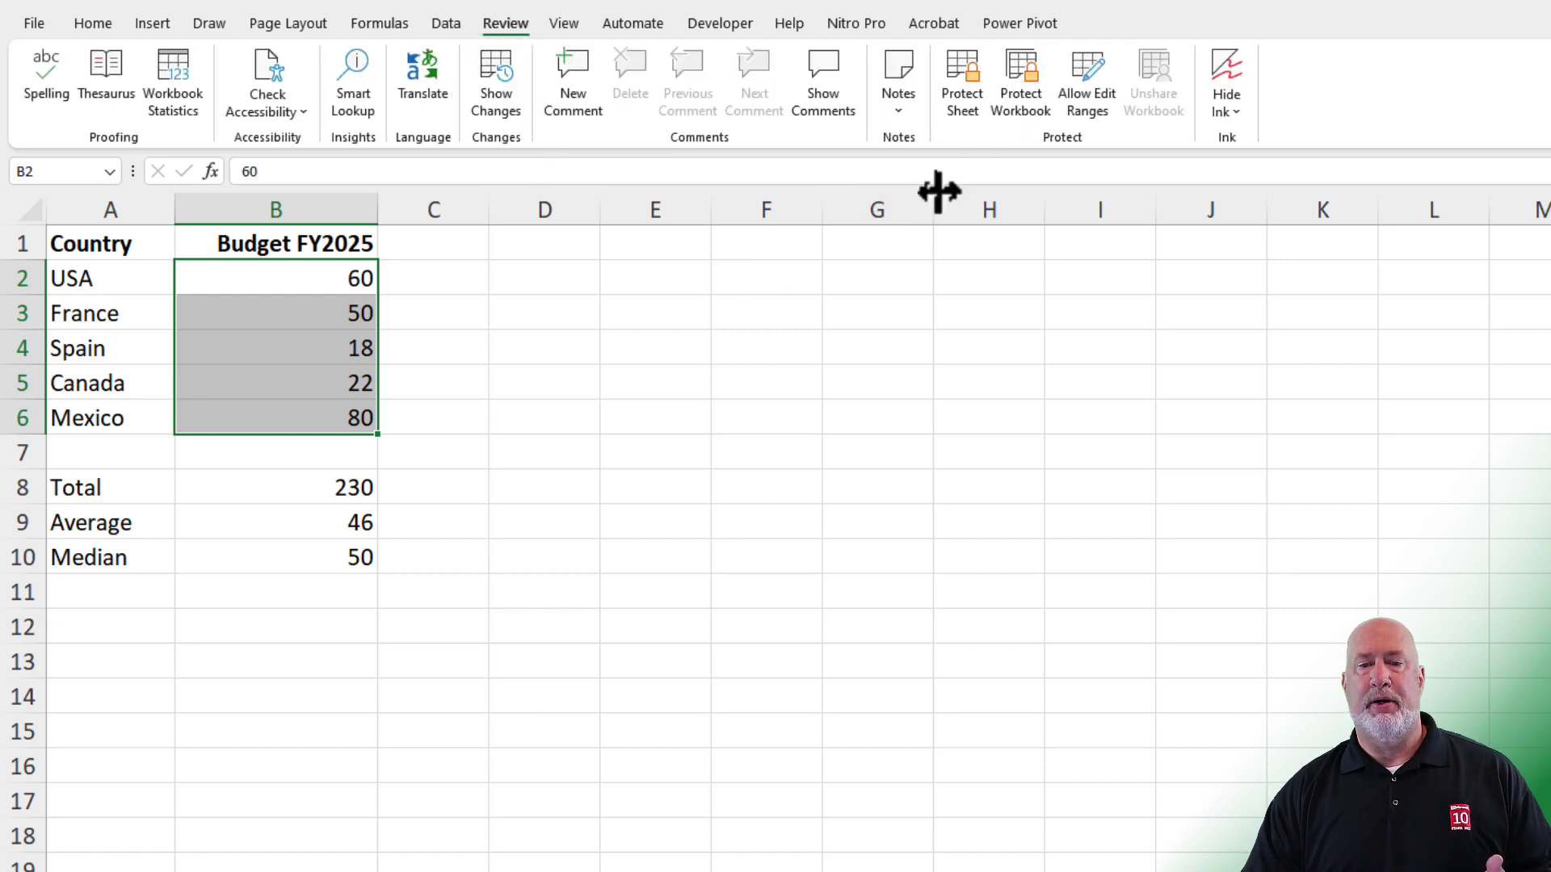
click(967, 112)
click(833, 670)
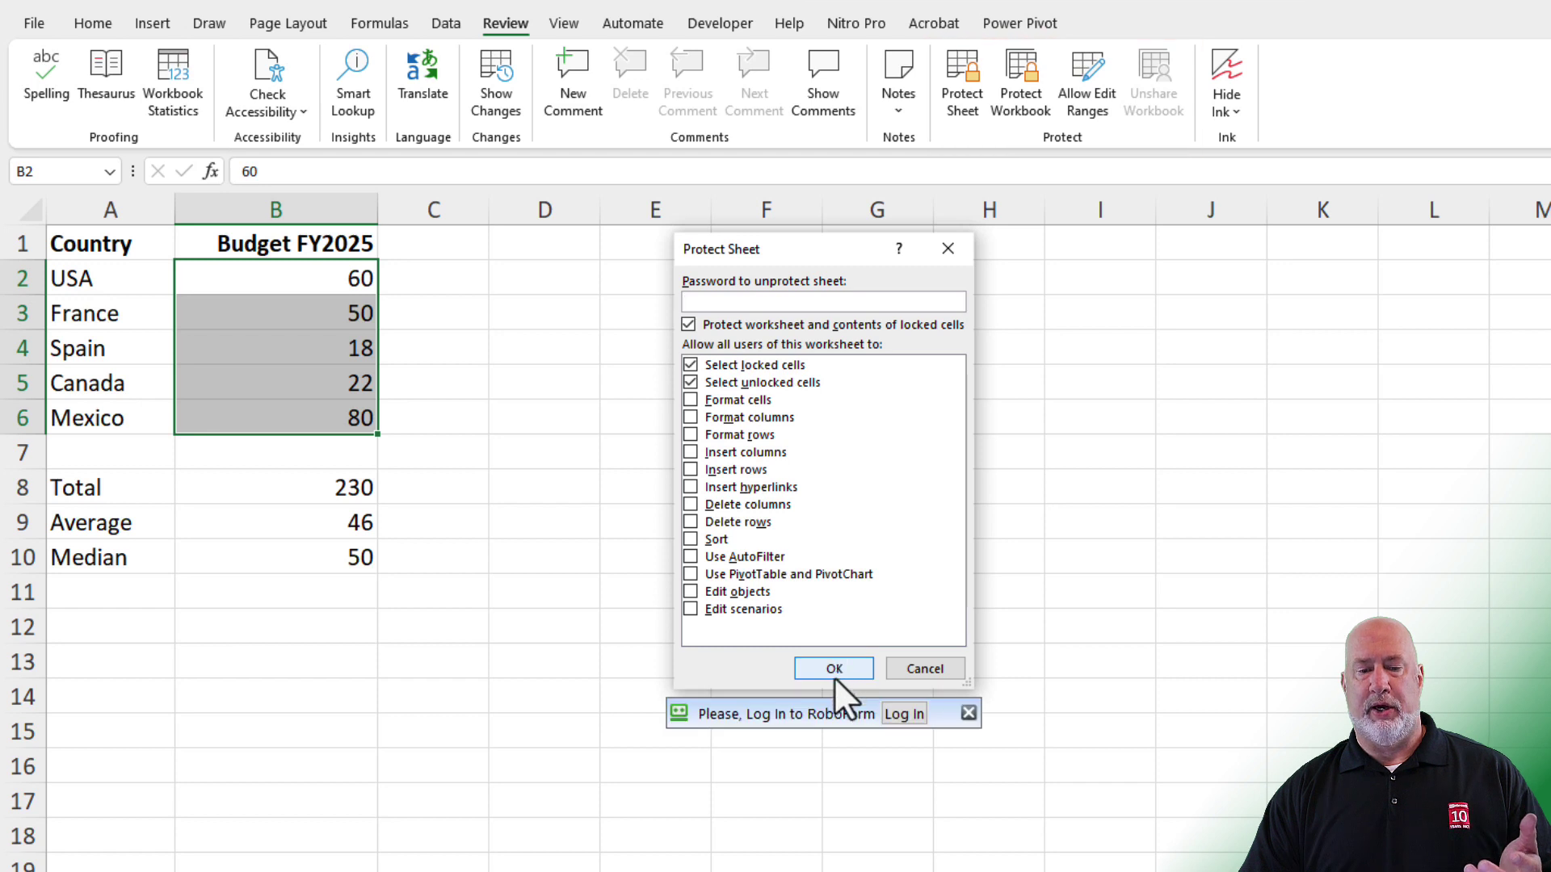
click(185, 367)
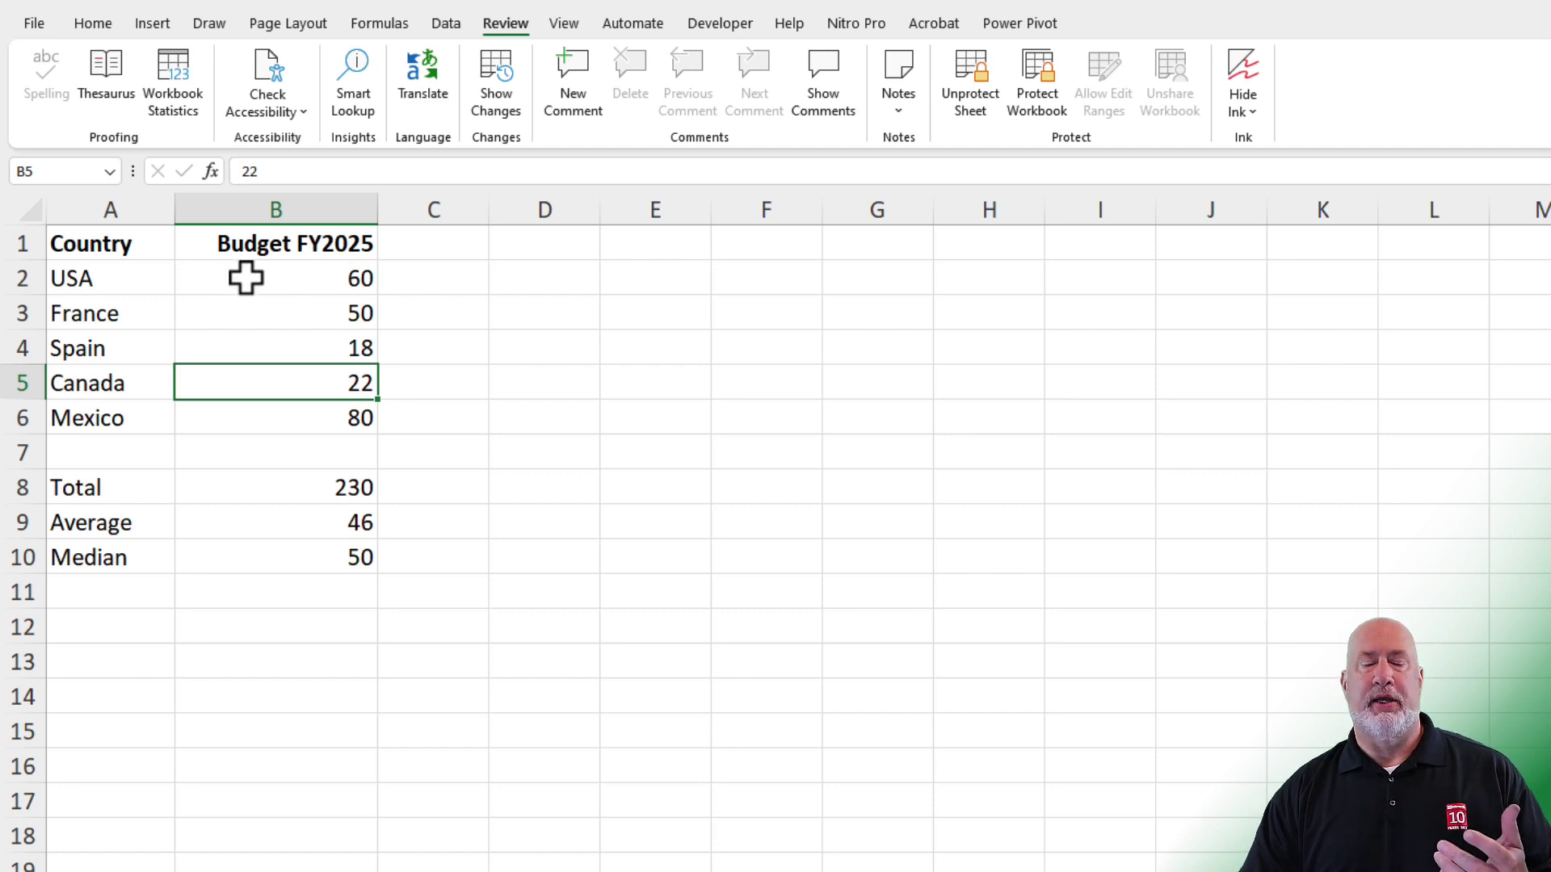
click(149, 282)
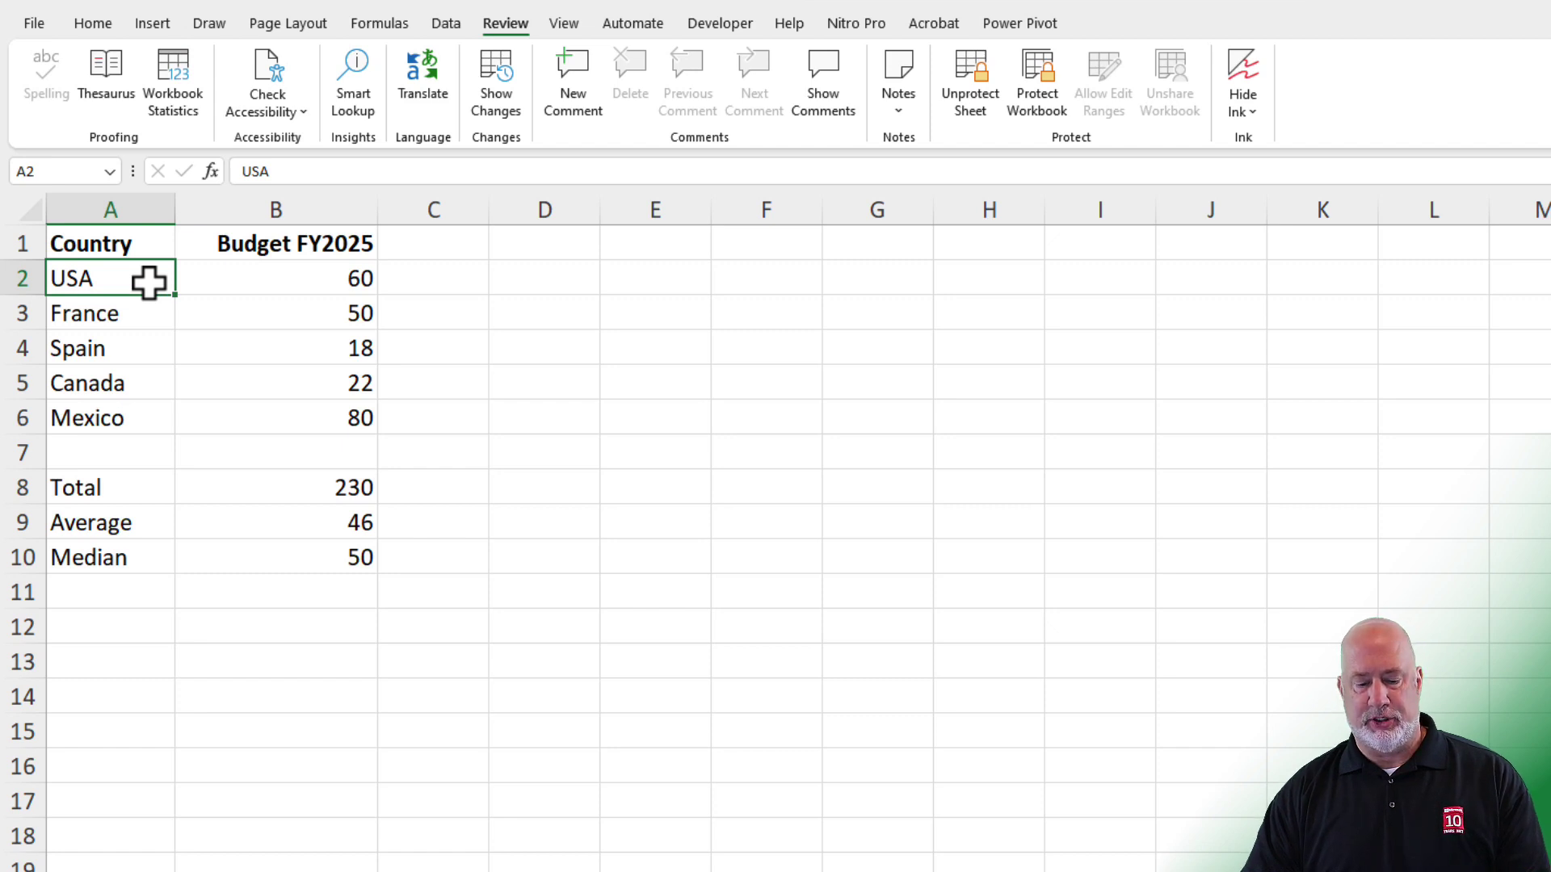
double_click(149, 281)
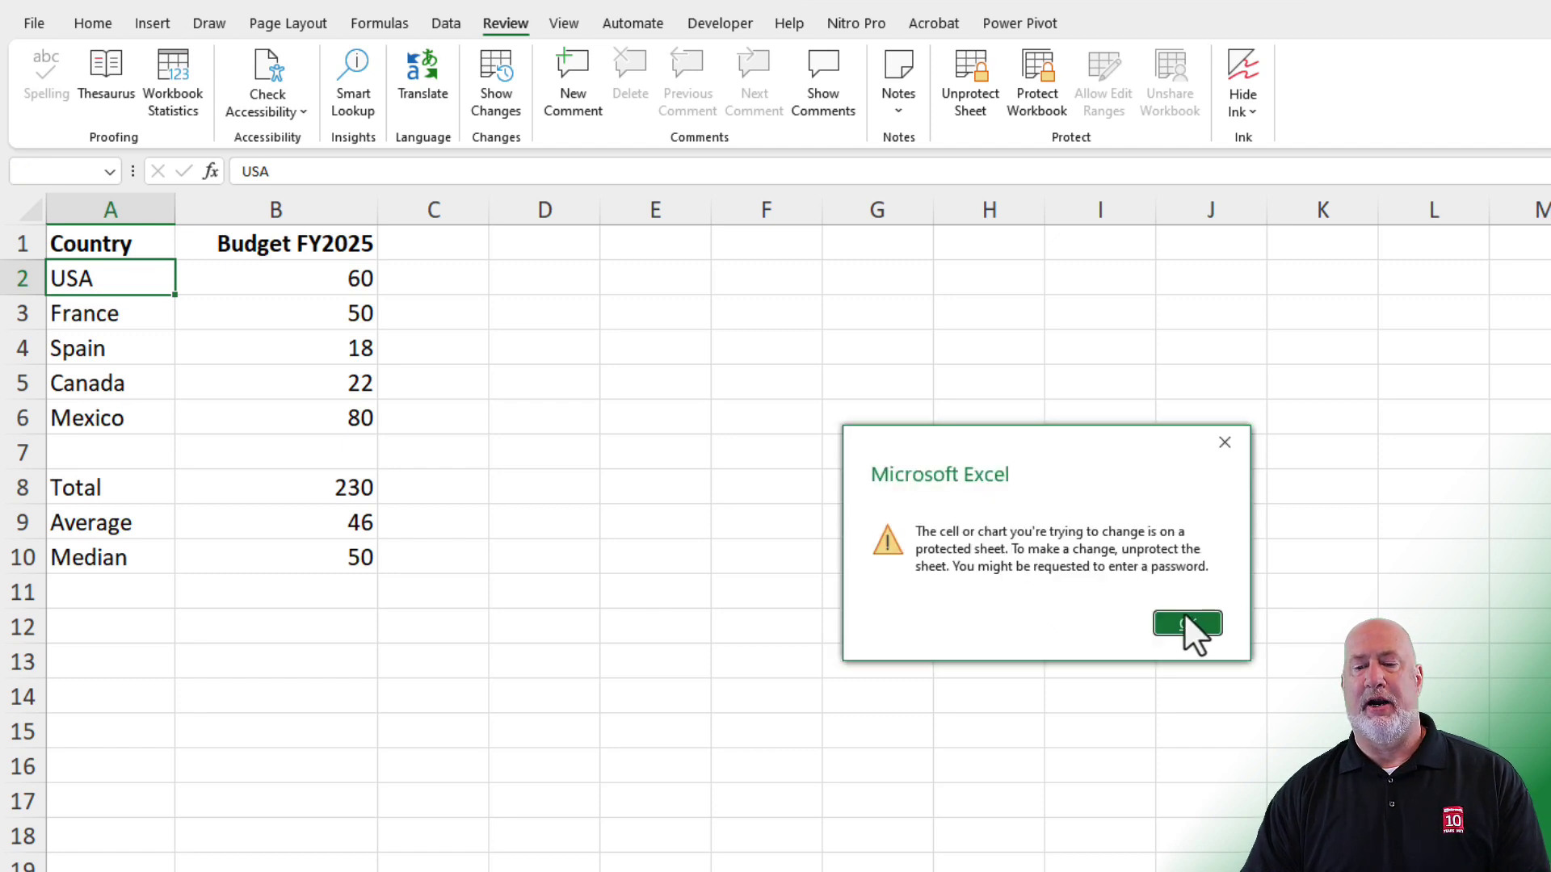
click(1187, 624)
click(358, 487)
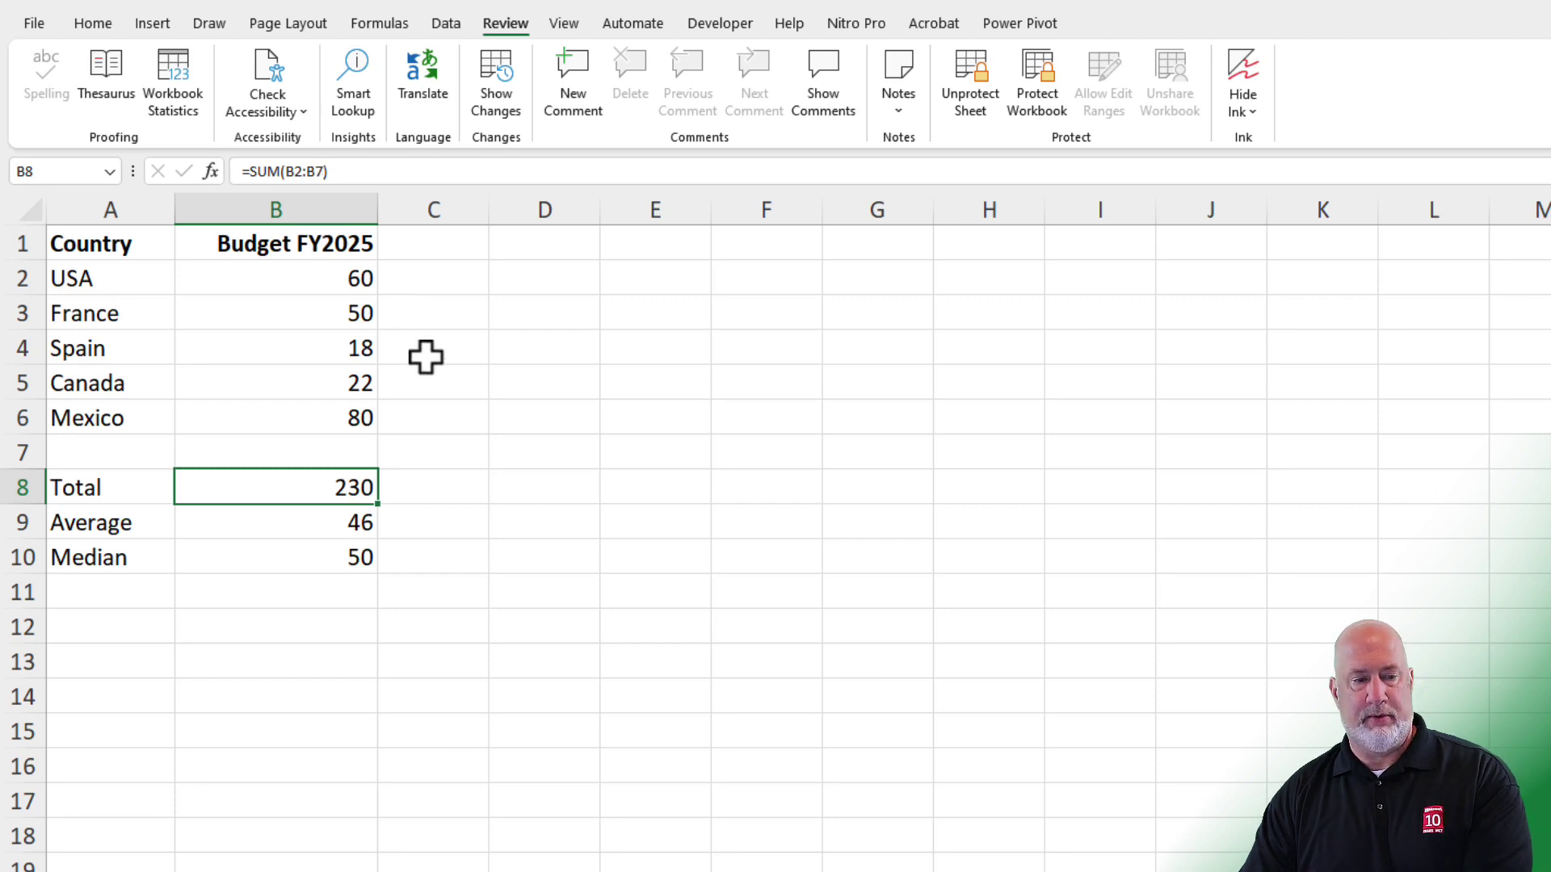
double_click(515, 425)
click(1167, 628)
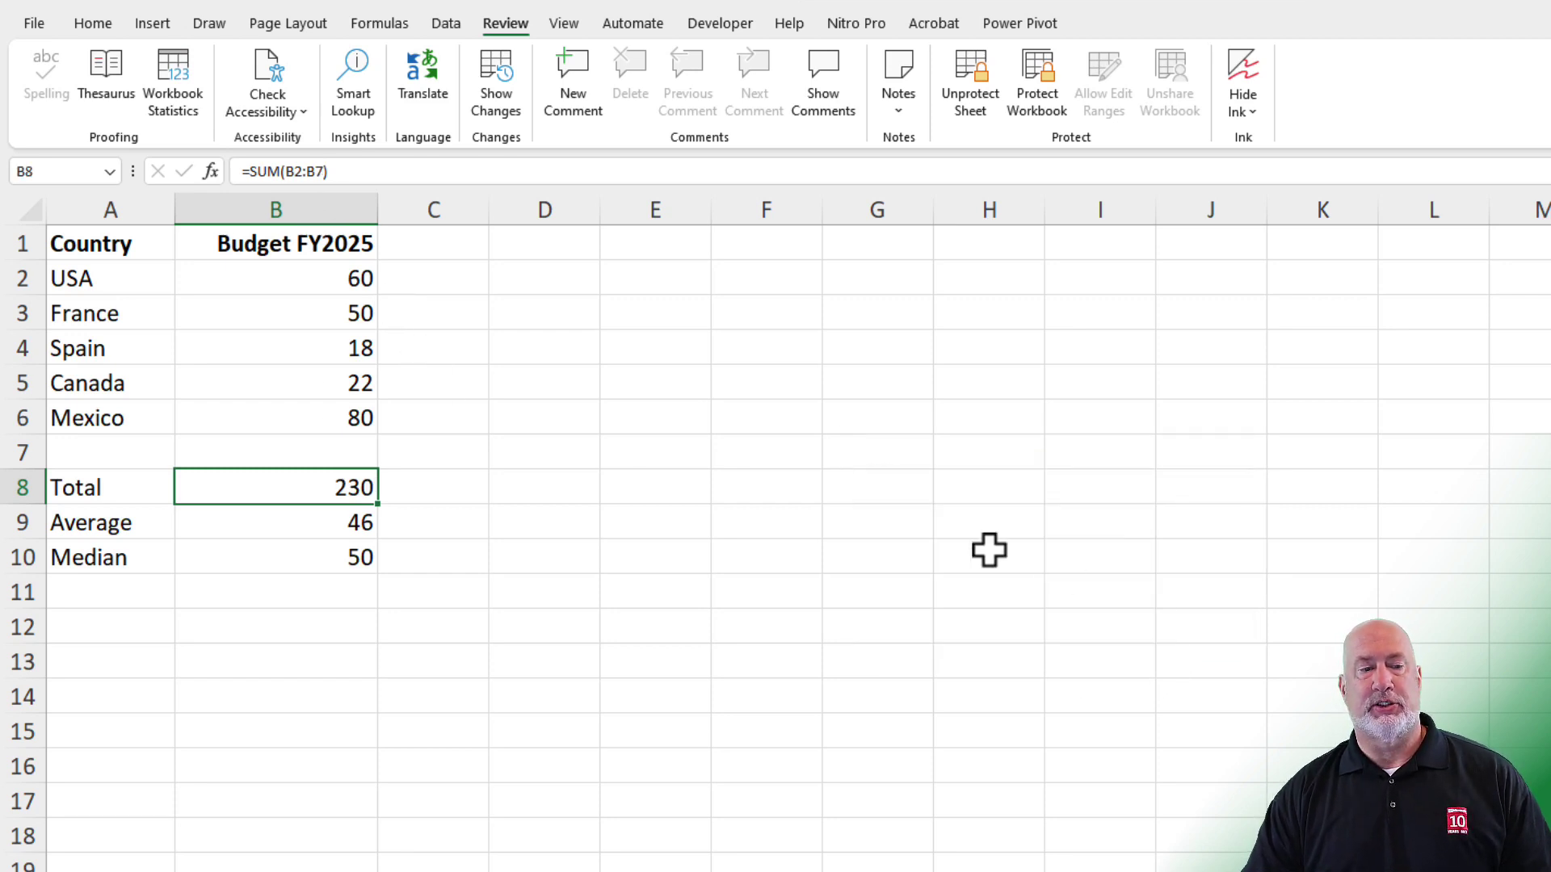
click(349, 287)
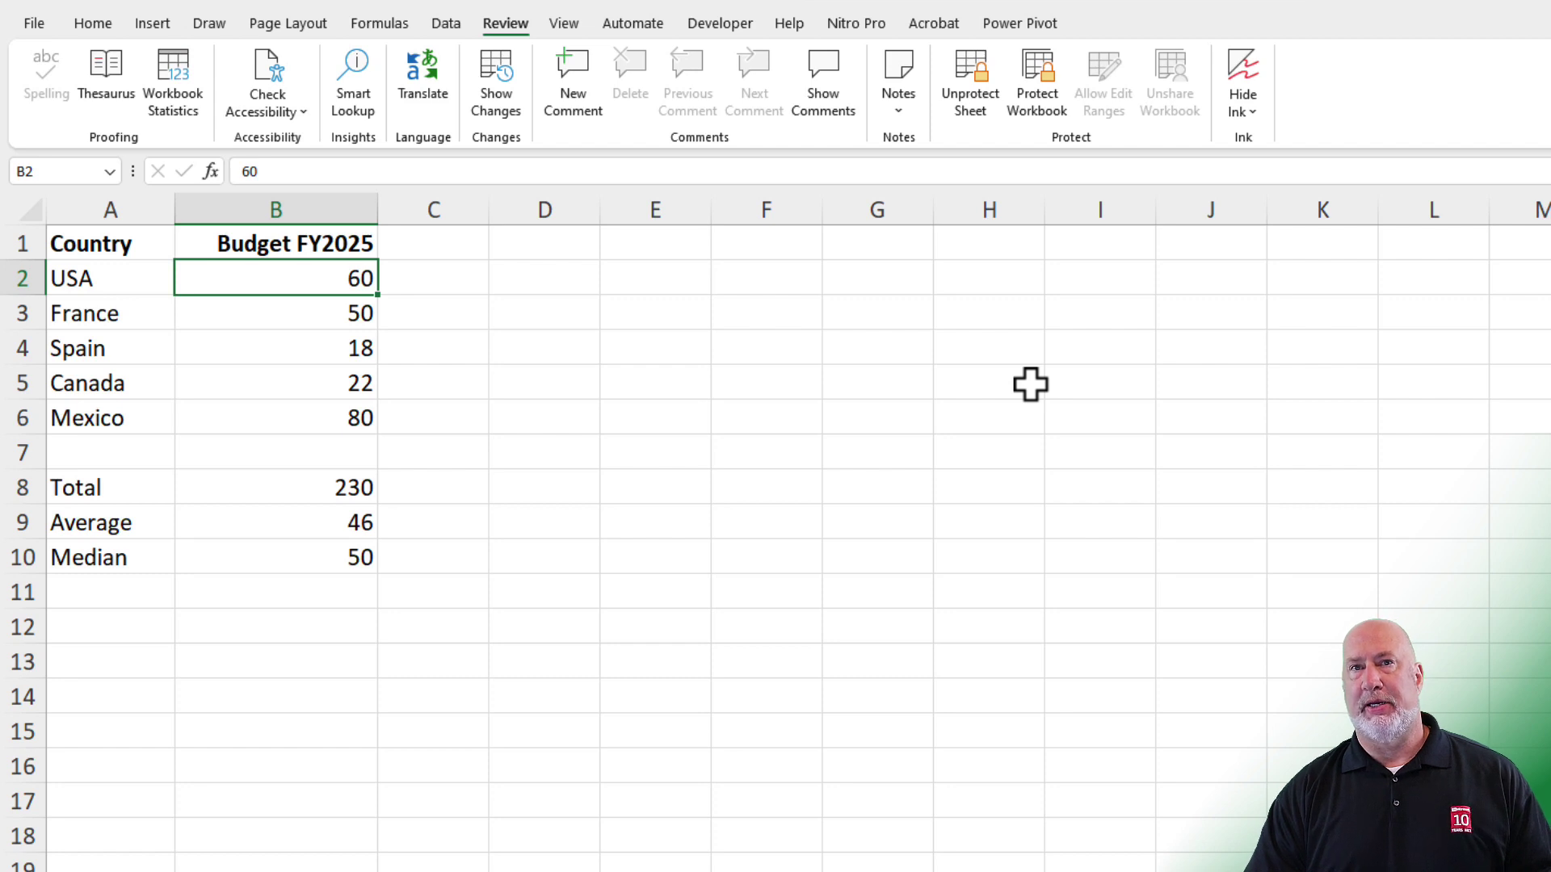
text(70)
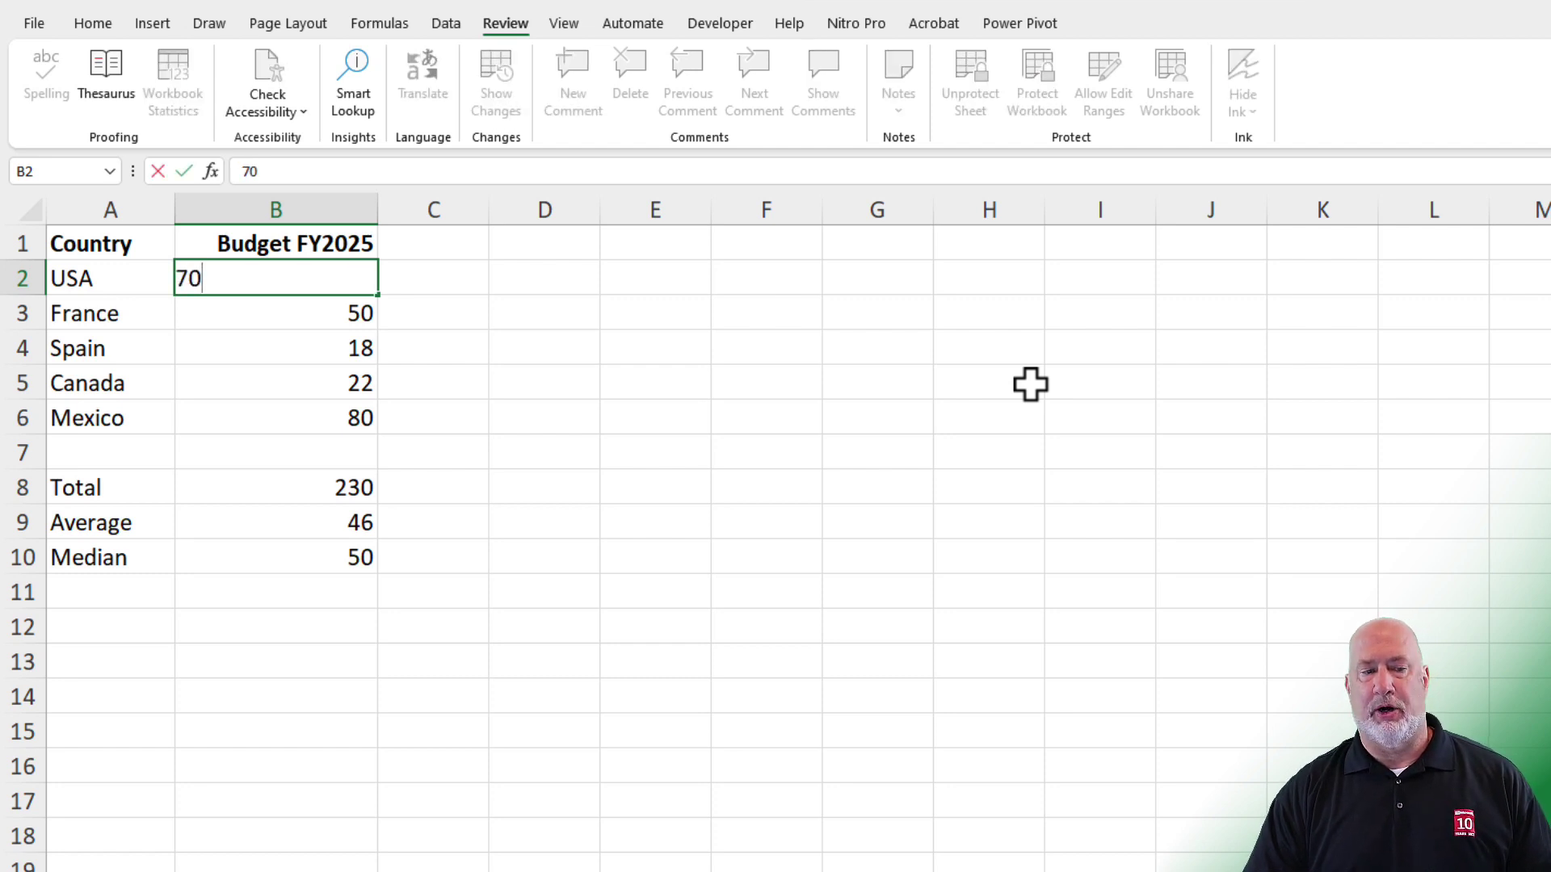
key(Return)
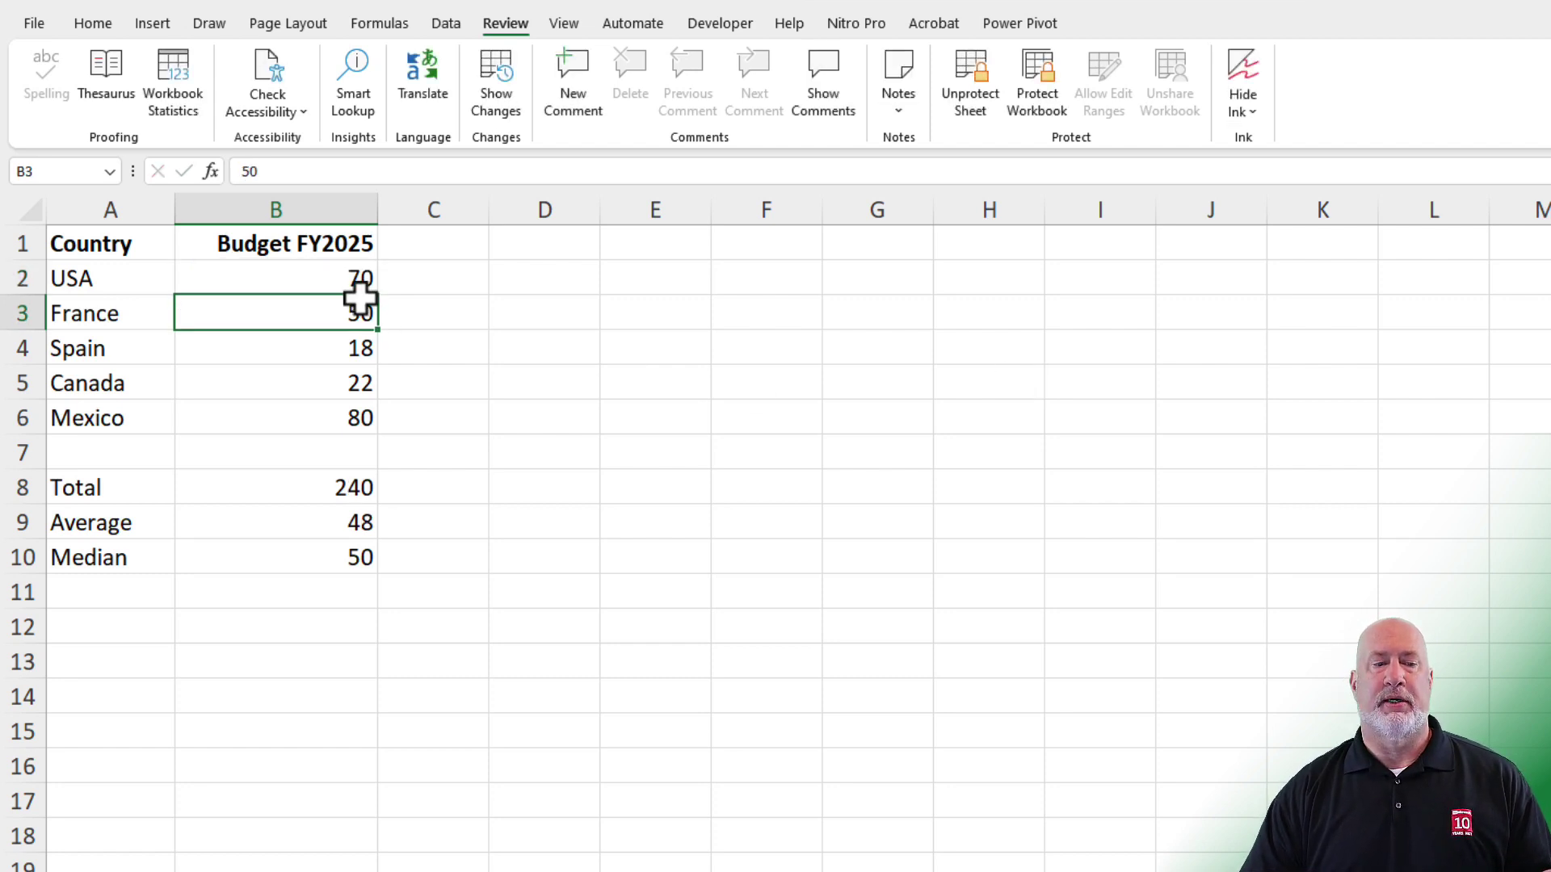
click(355, 284)
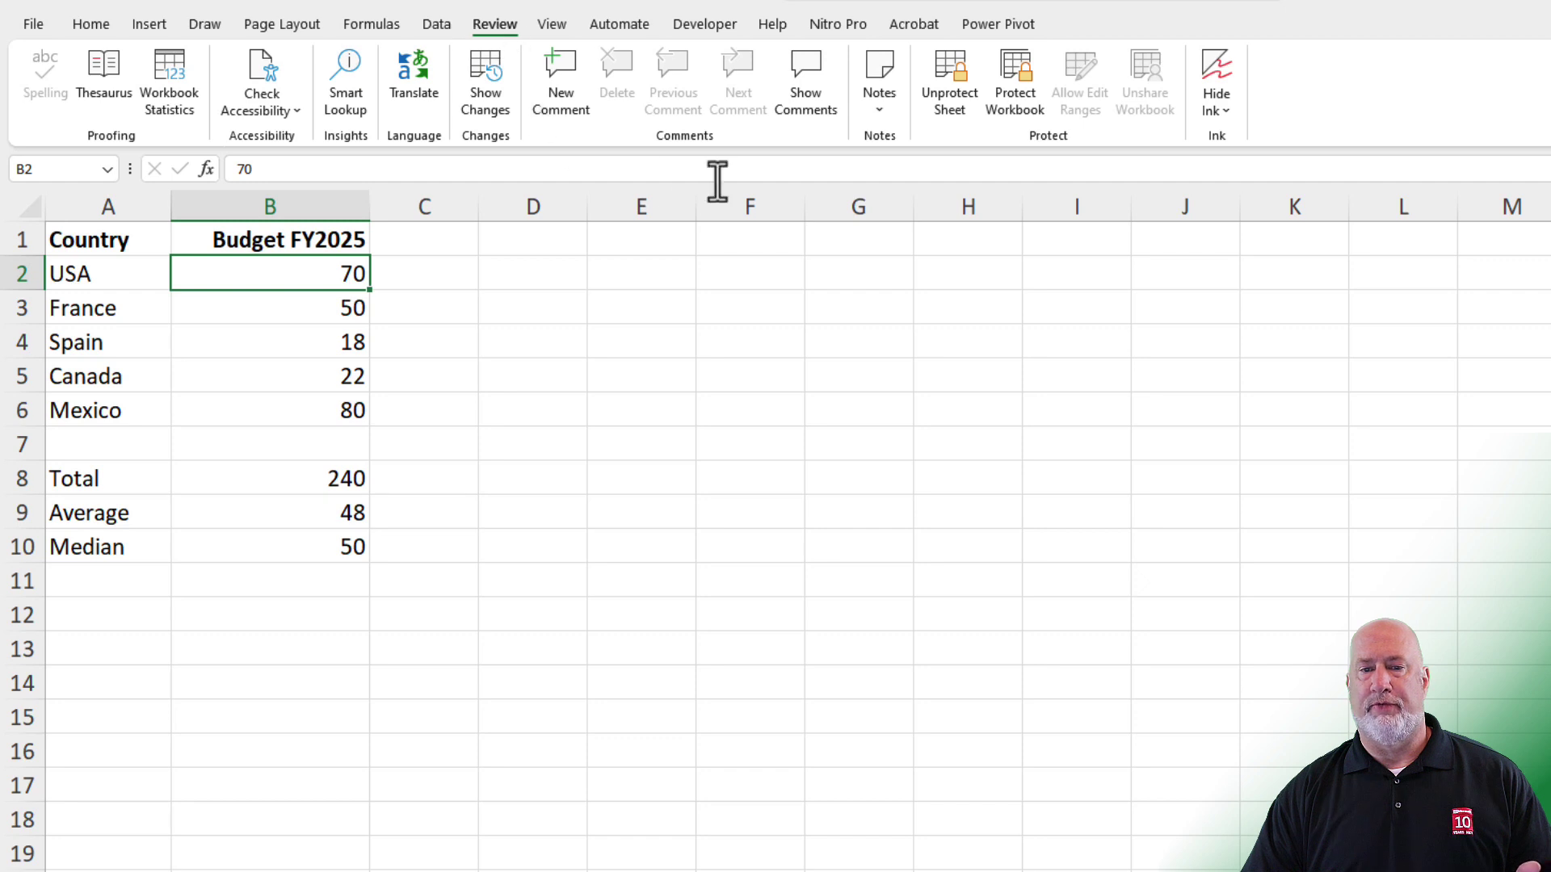
- Unprotect the sheet and re-protect it with a password, entered twice to confirm
click(957, 103)
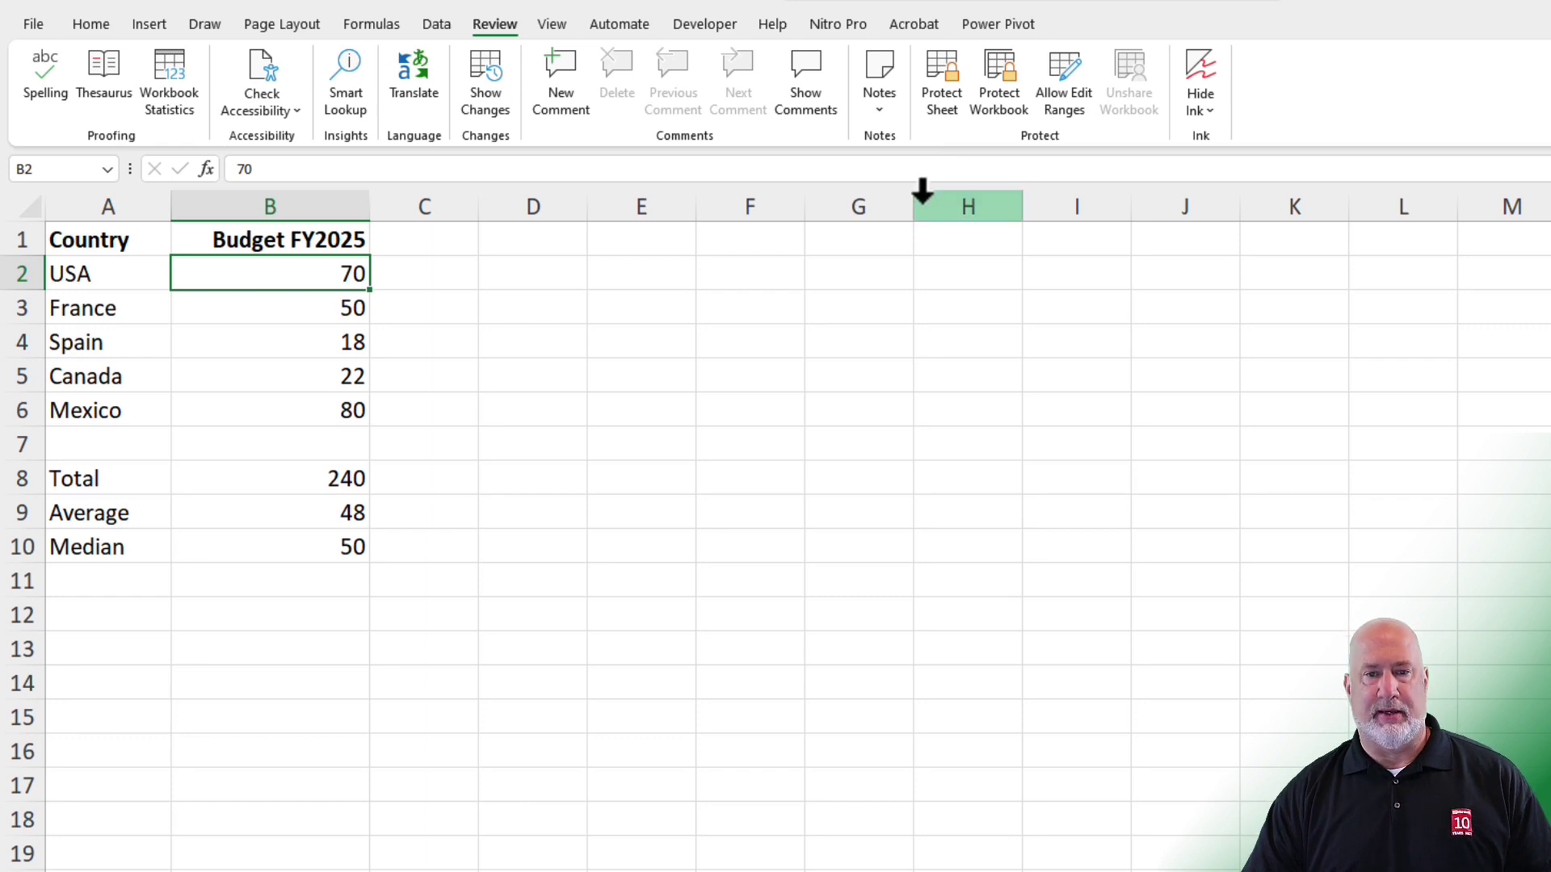
click(943, 99)
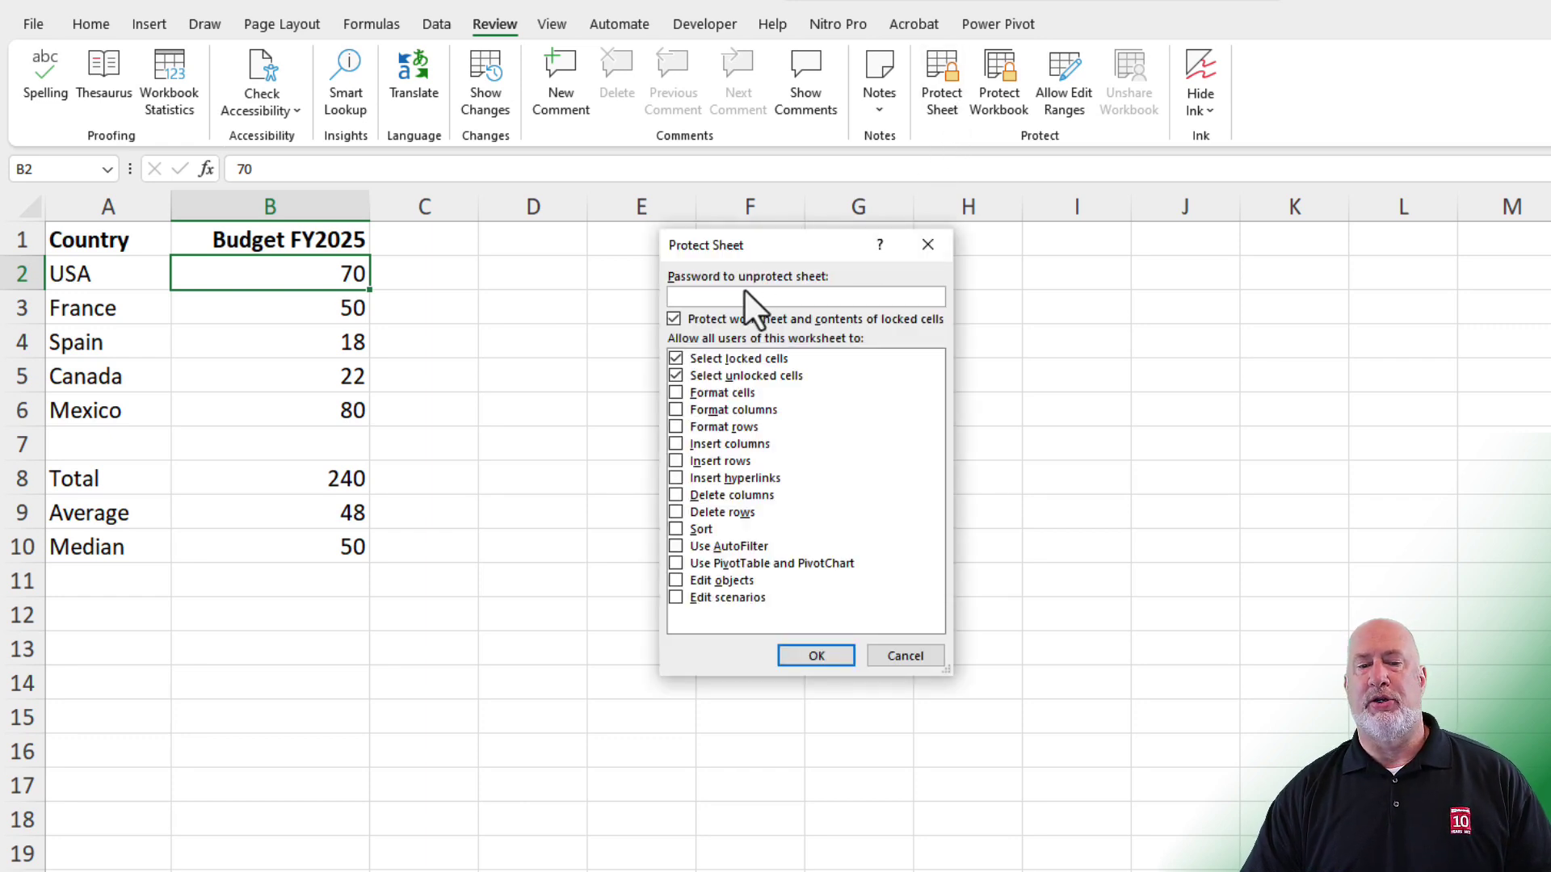
text(pas)
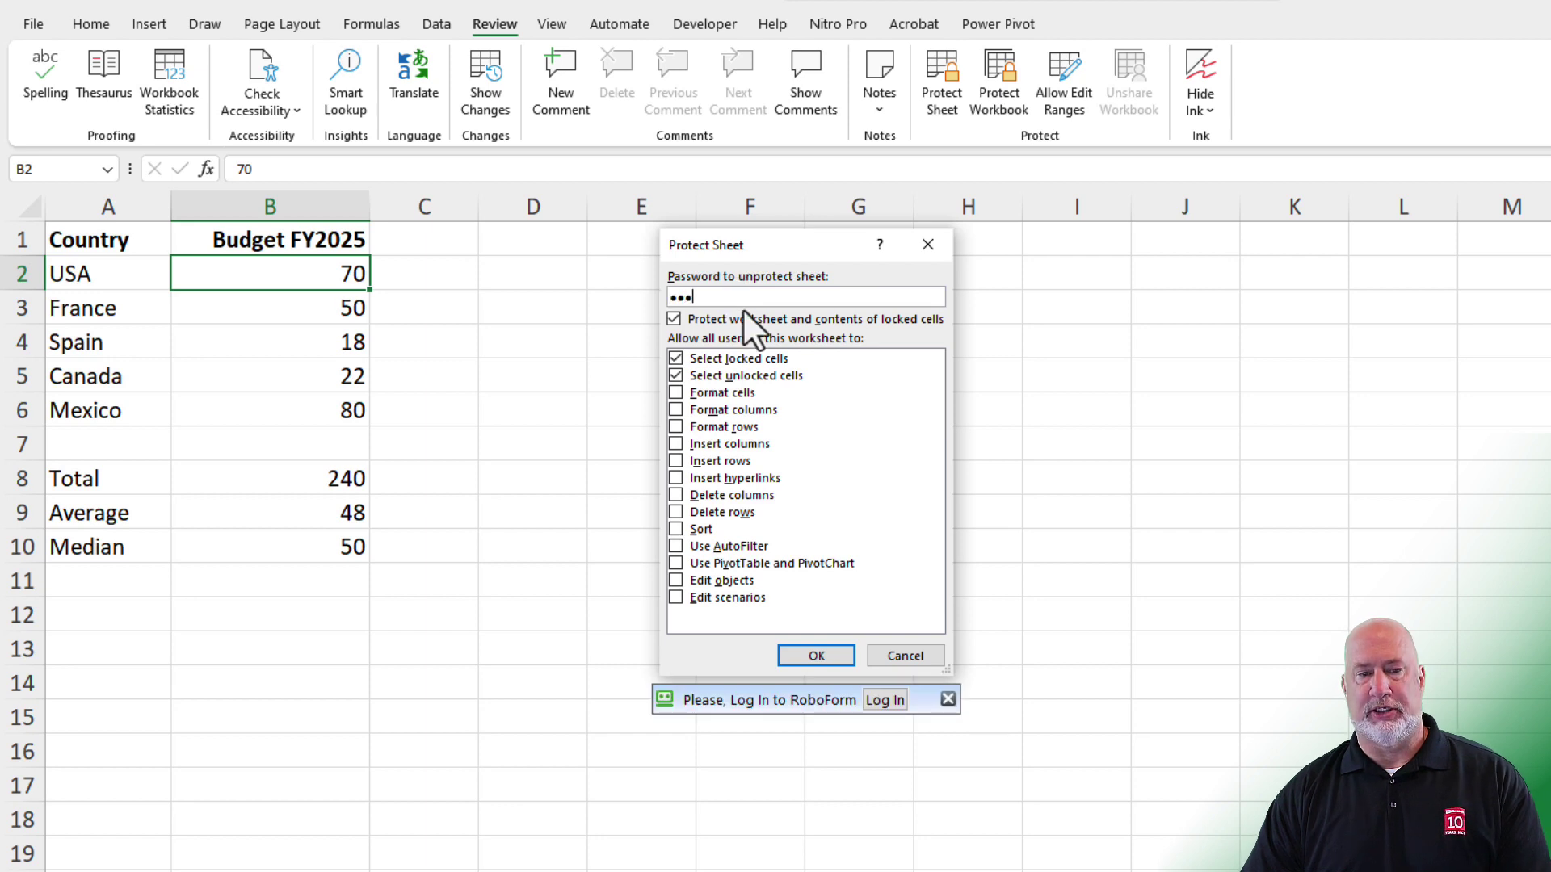
click(816, 655)
text(pas)
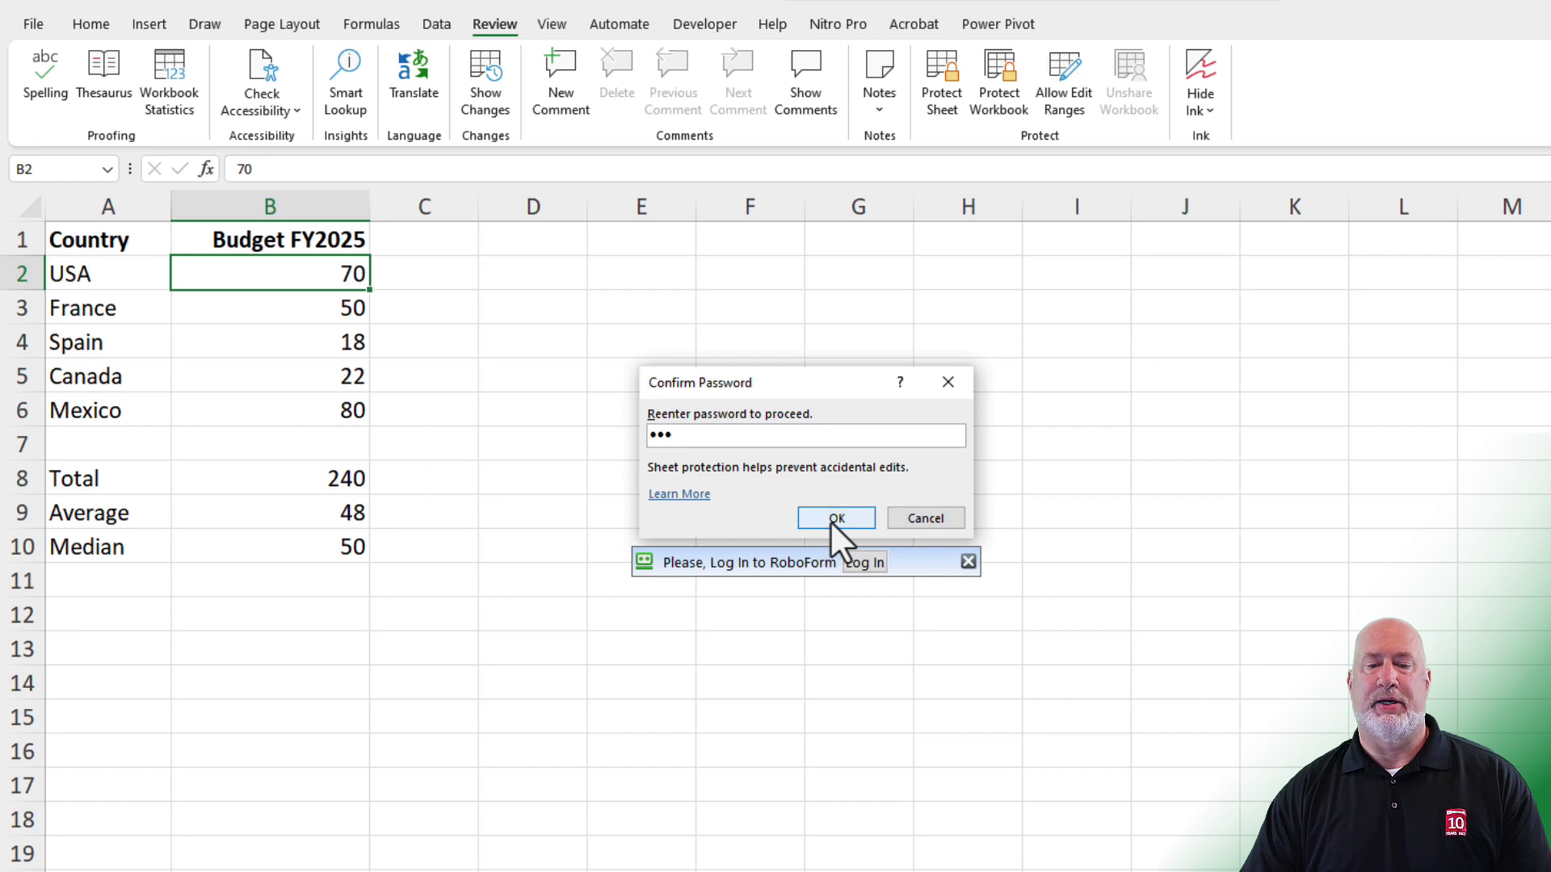
click(830, 520)
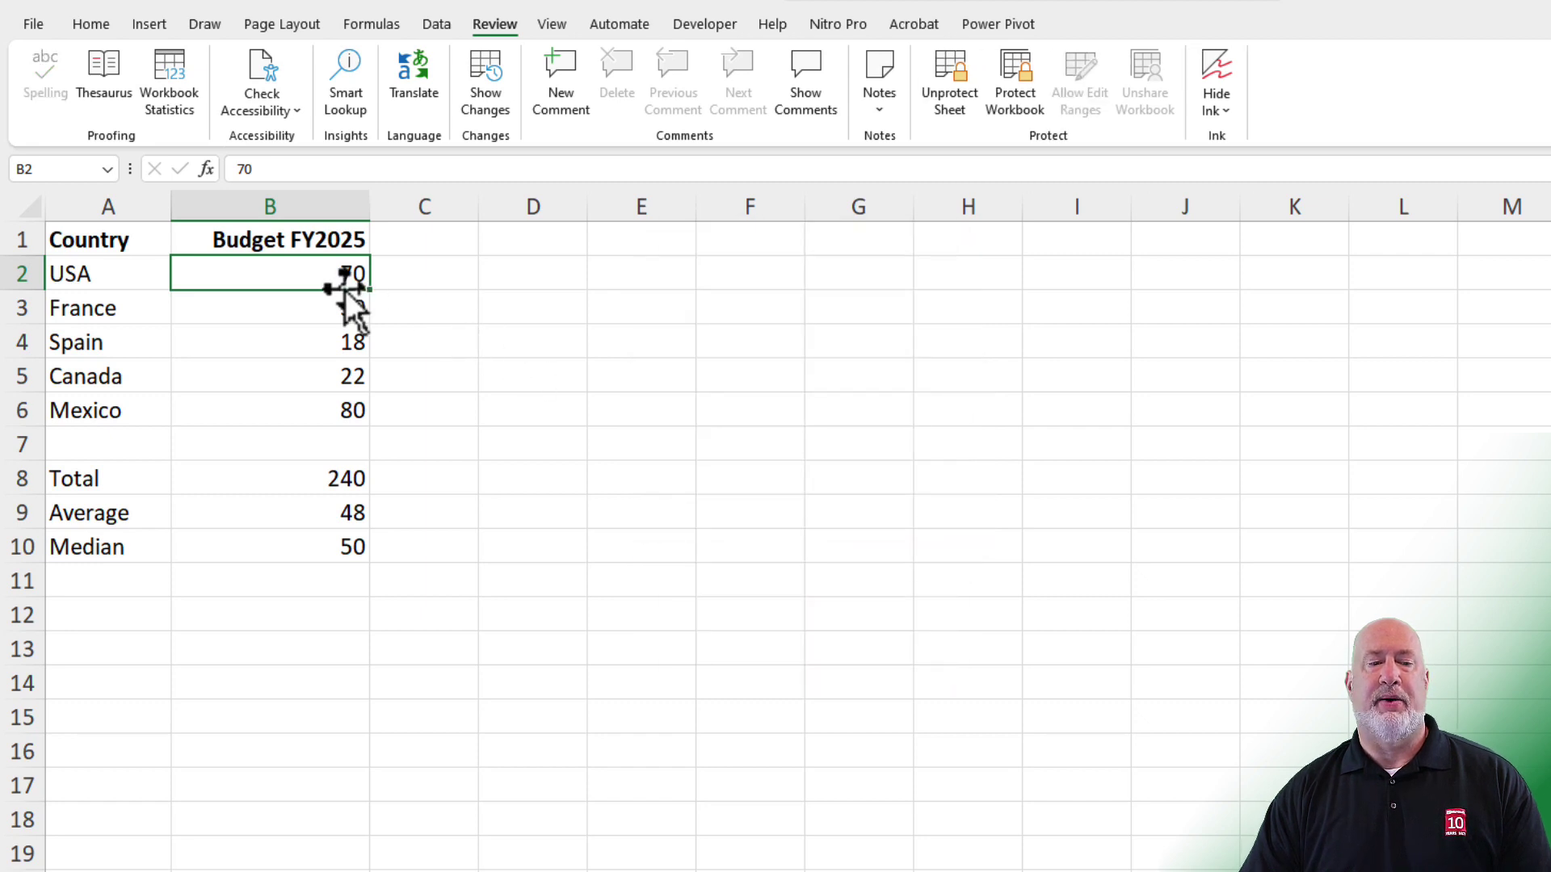
- Unprotect the sheet by entering its password
click(942, 100)
text(pas)
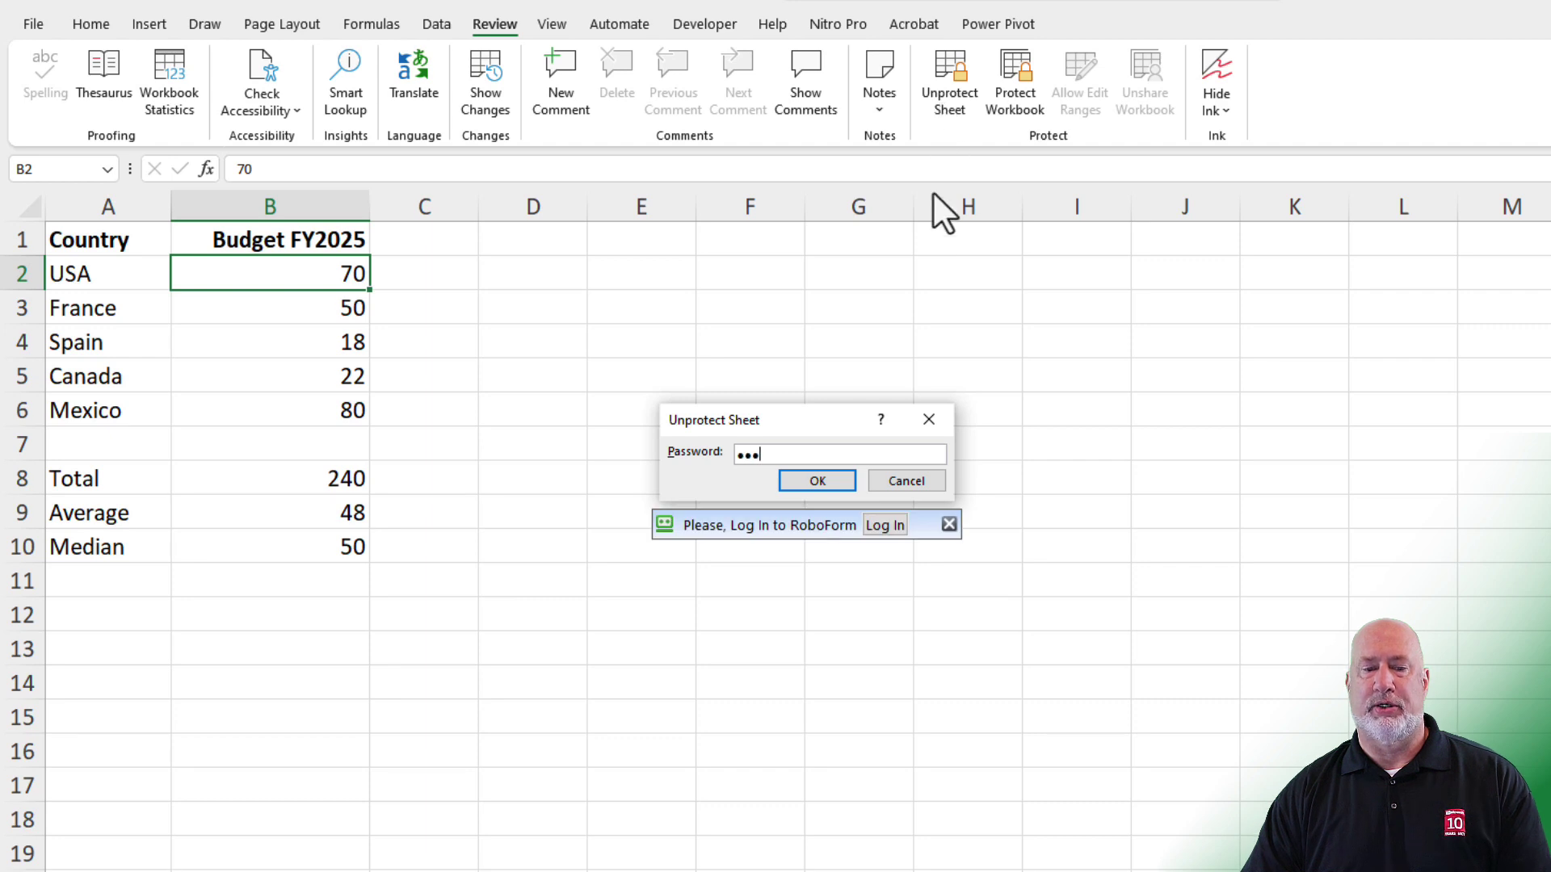
click(817, 482)
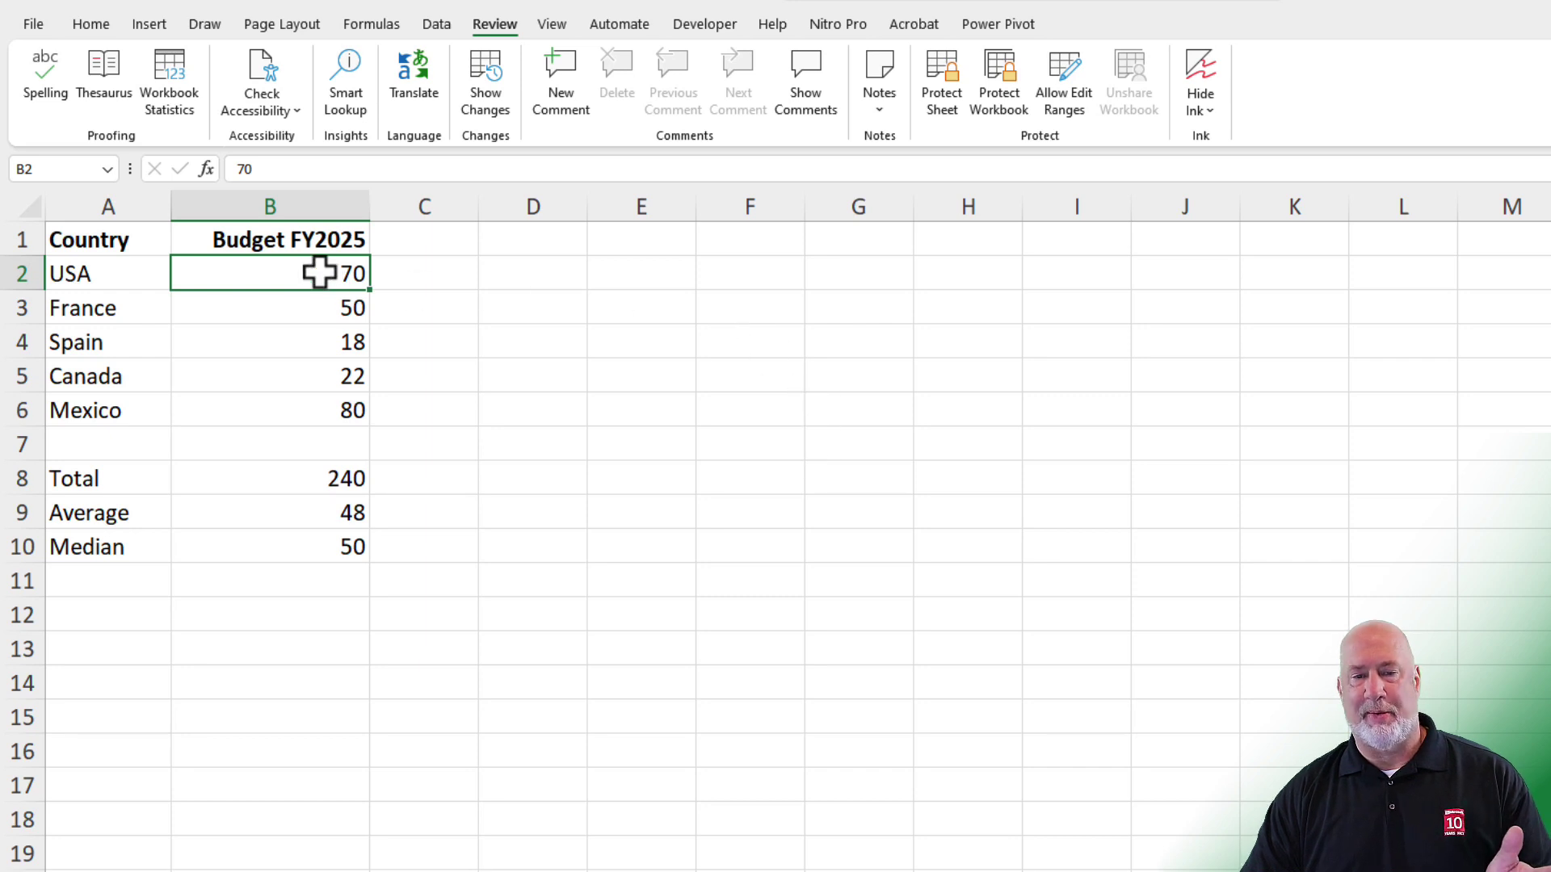
- Dismiss the Protect Sheet dialog without protecting, then select B2:B6
click(940, 109)
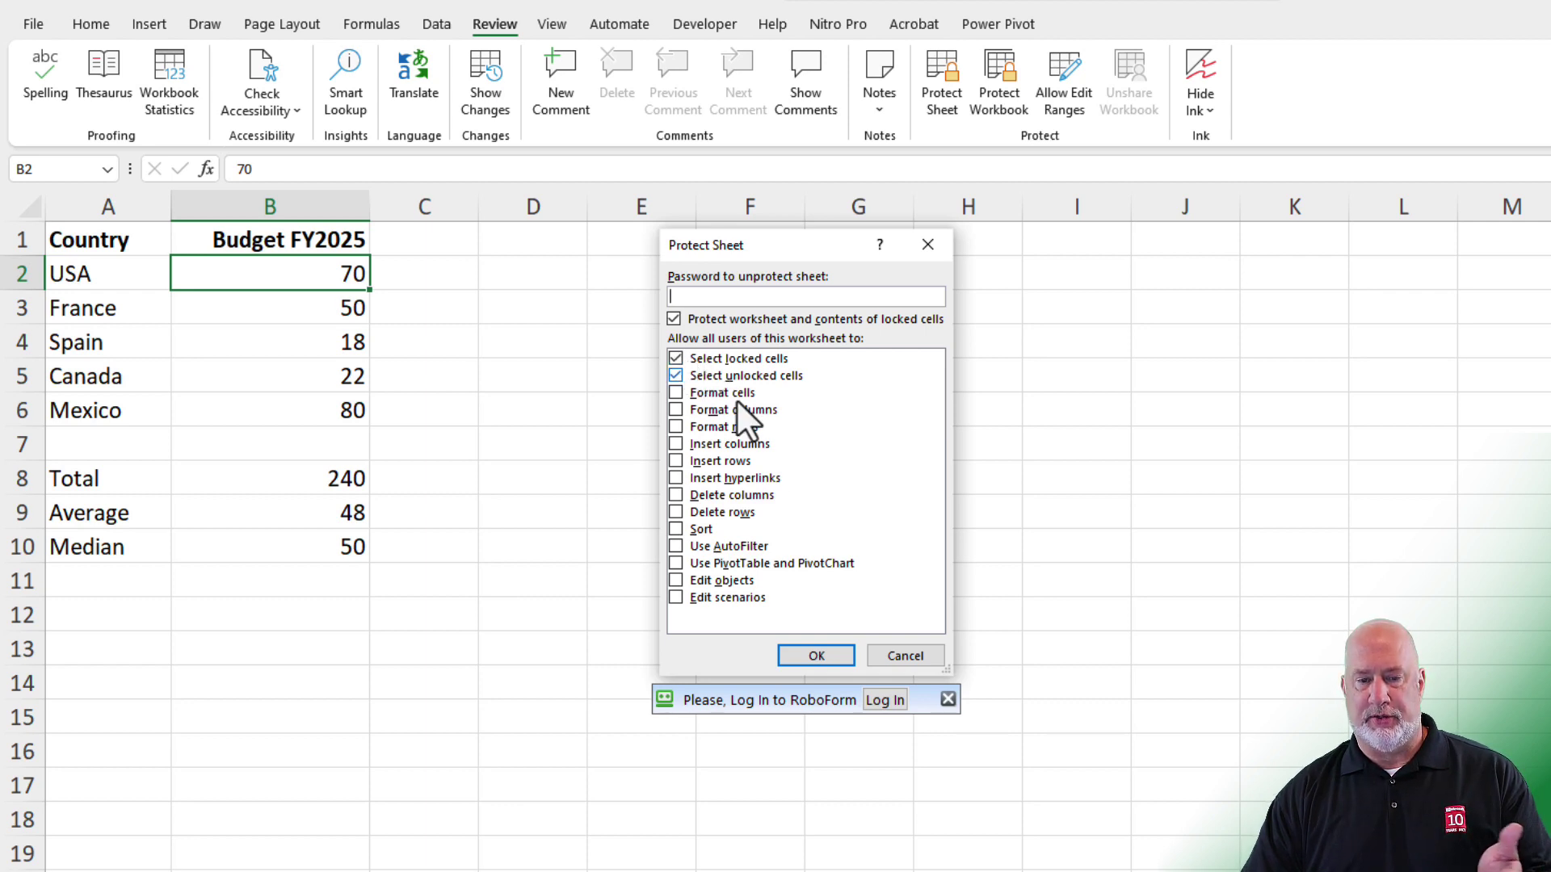
click(906, 652)
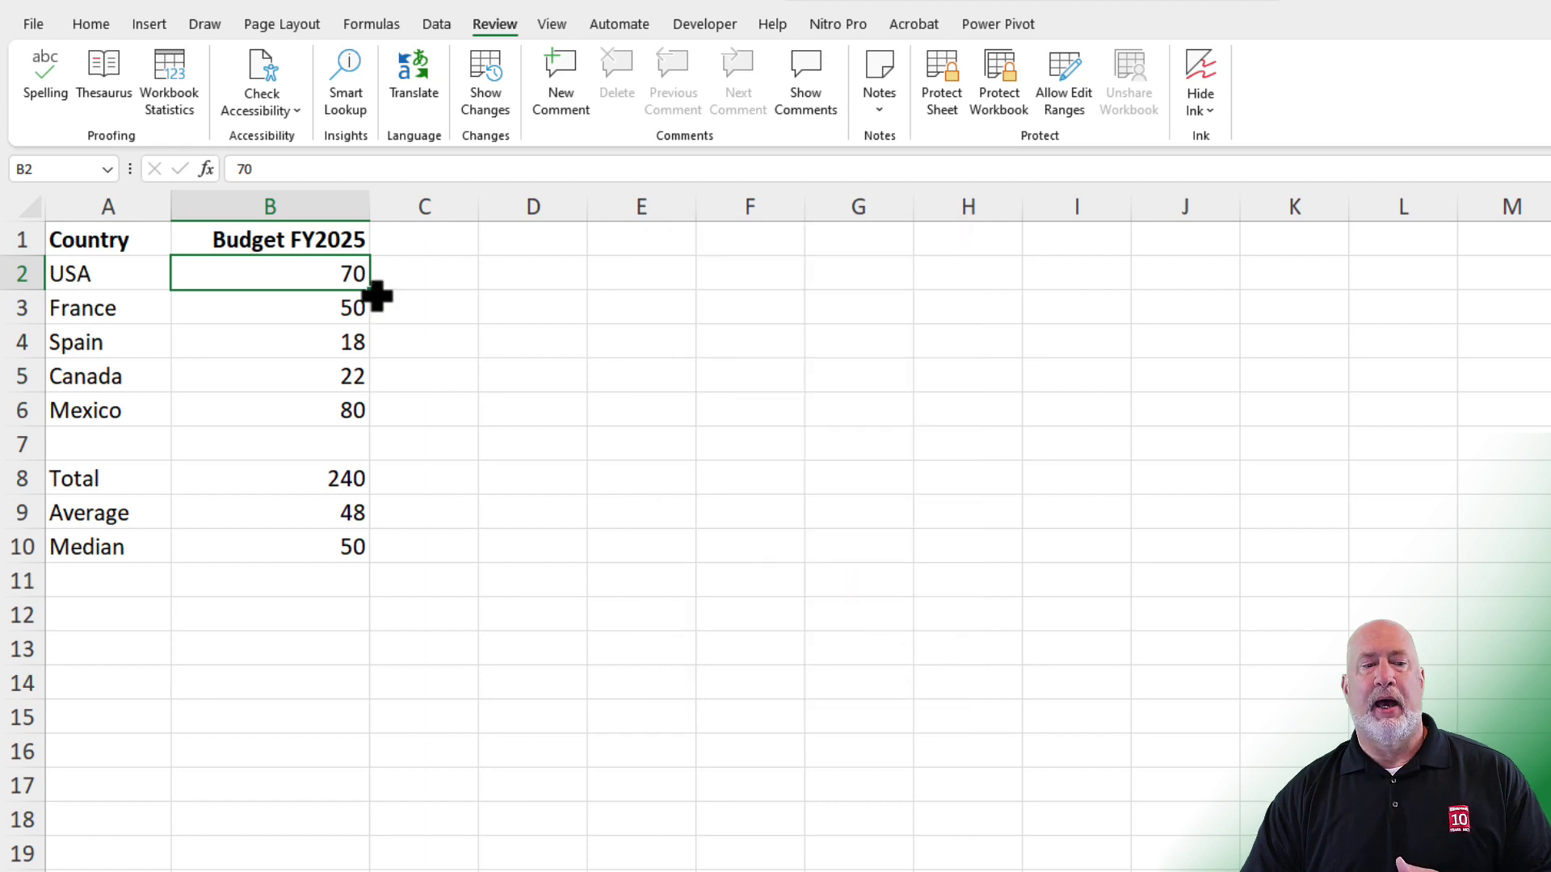
drag(339, 273, 338, 400)
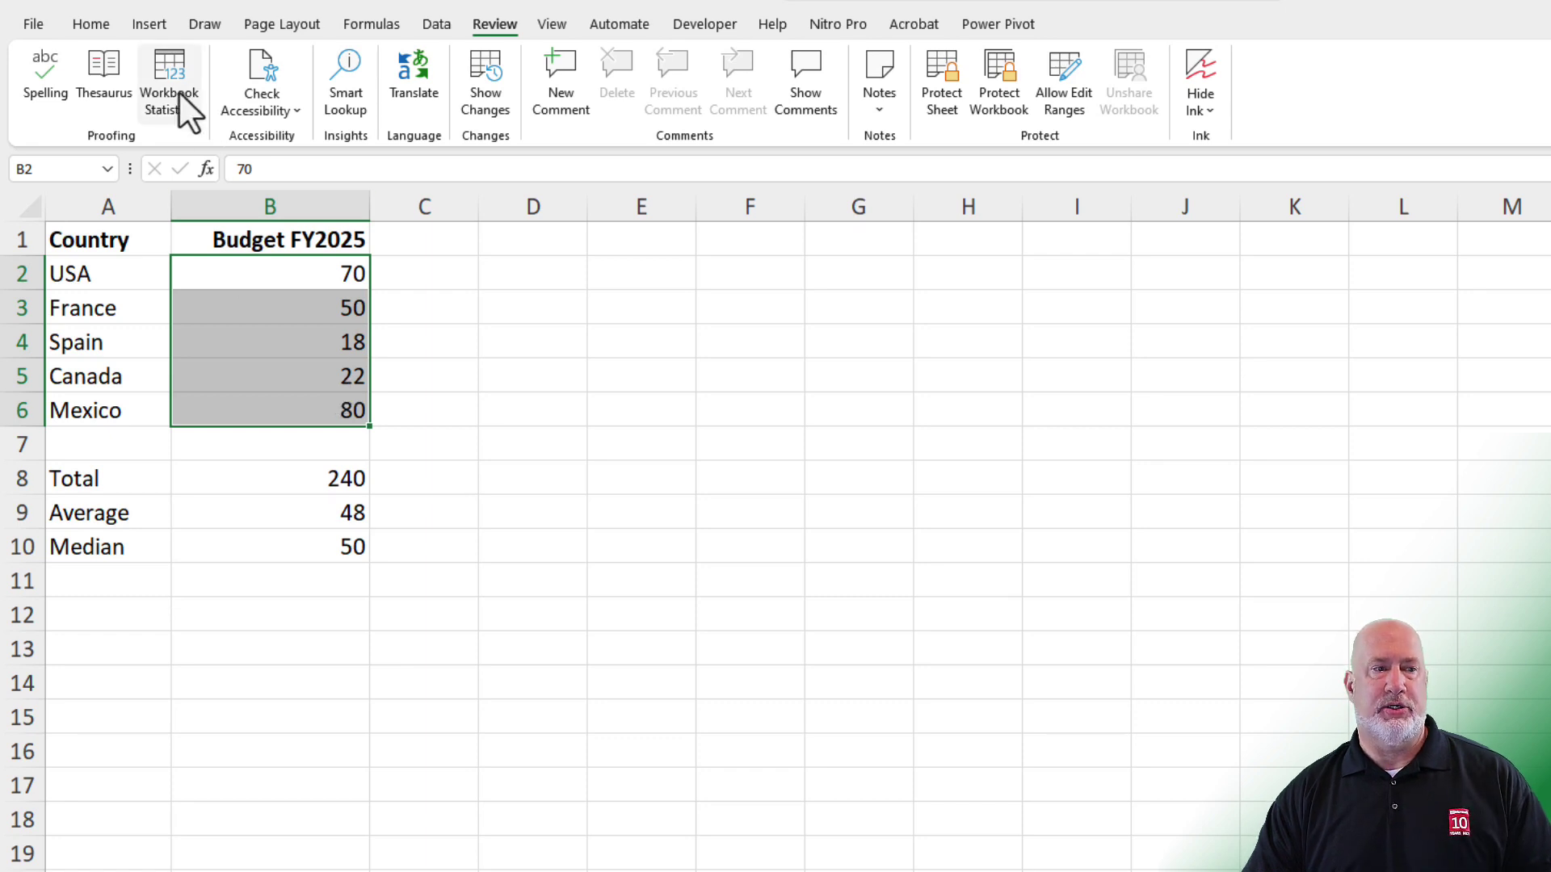
- Shade B2:B6 with light gray fill and make B2 active
click(91, 24)
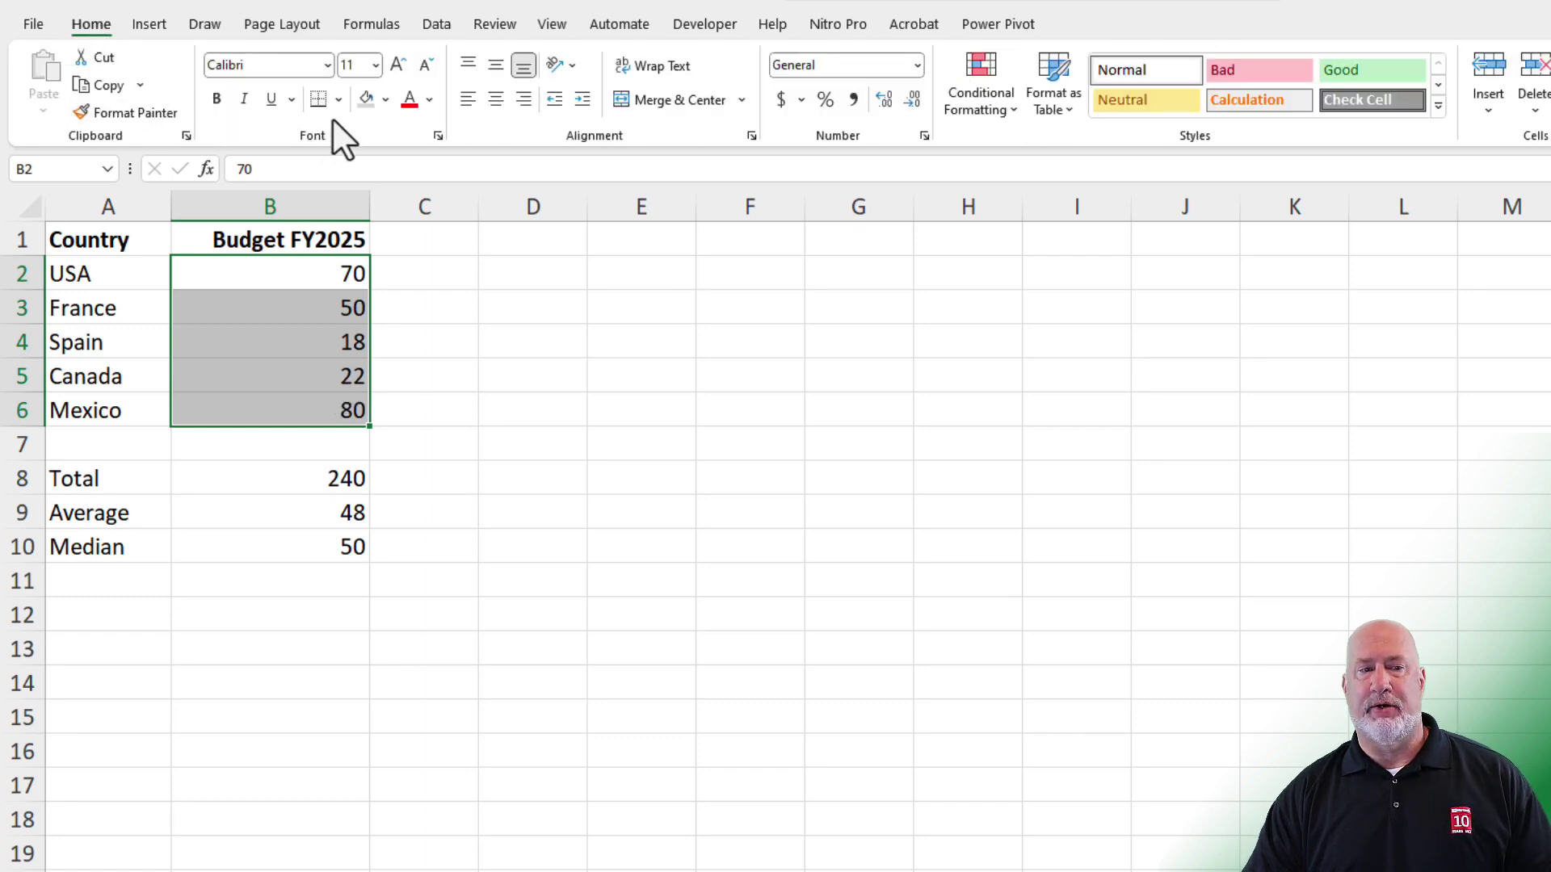
click(384, 100)
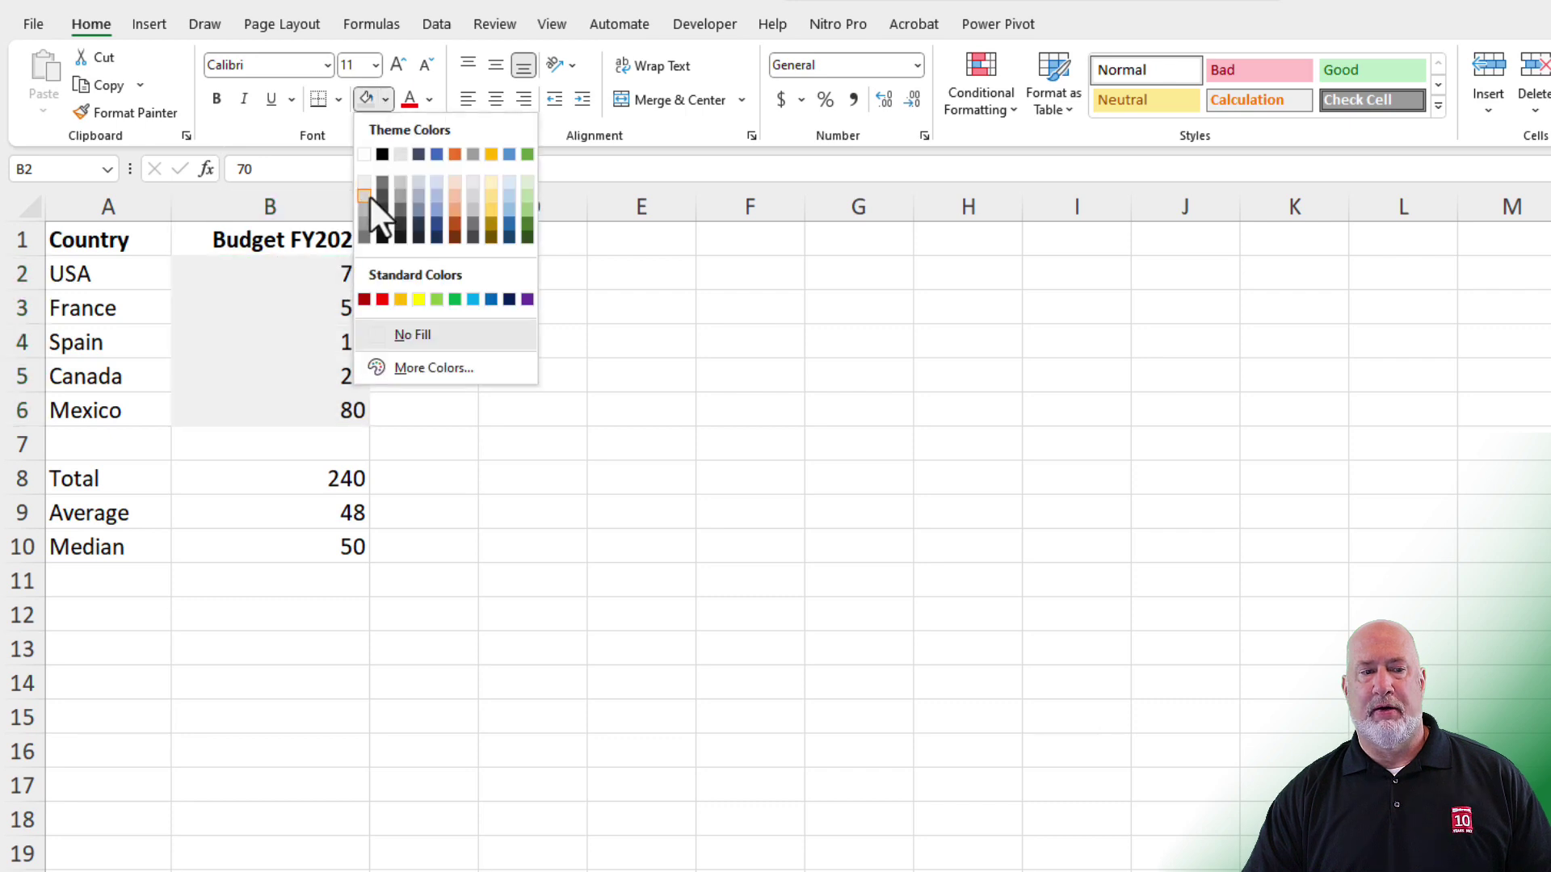
click(369, 199)
click(318, 272)
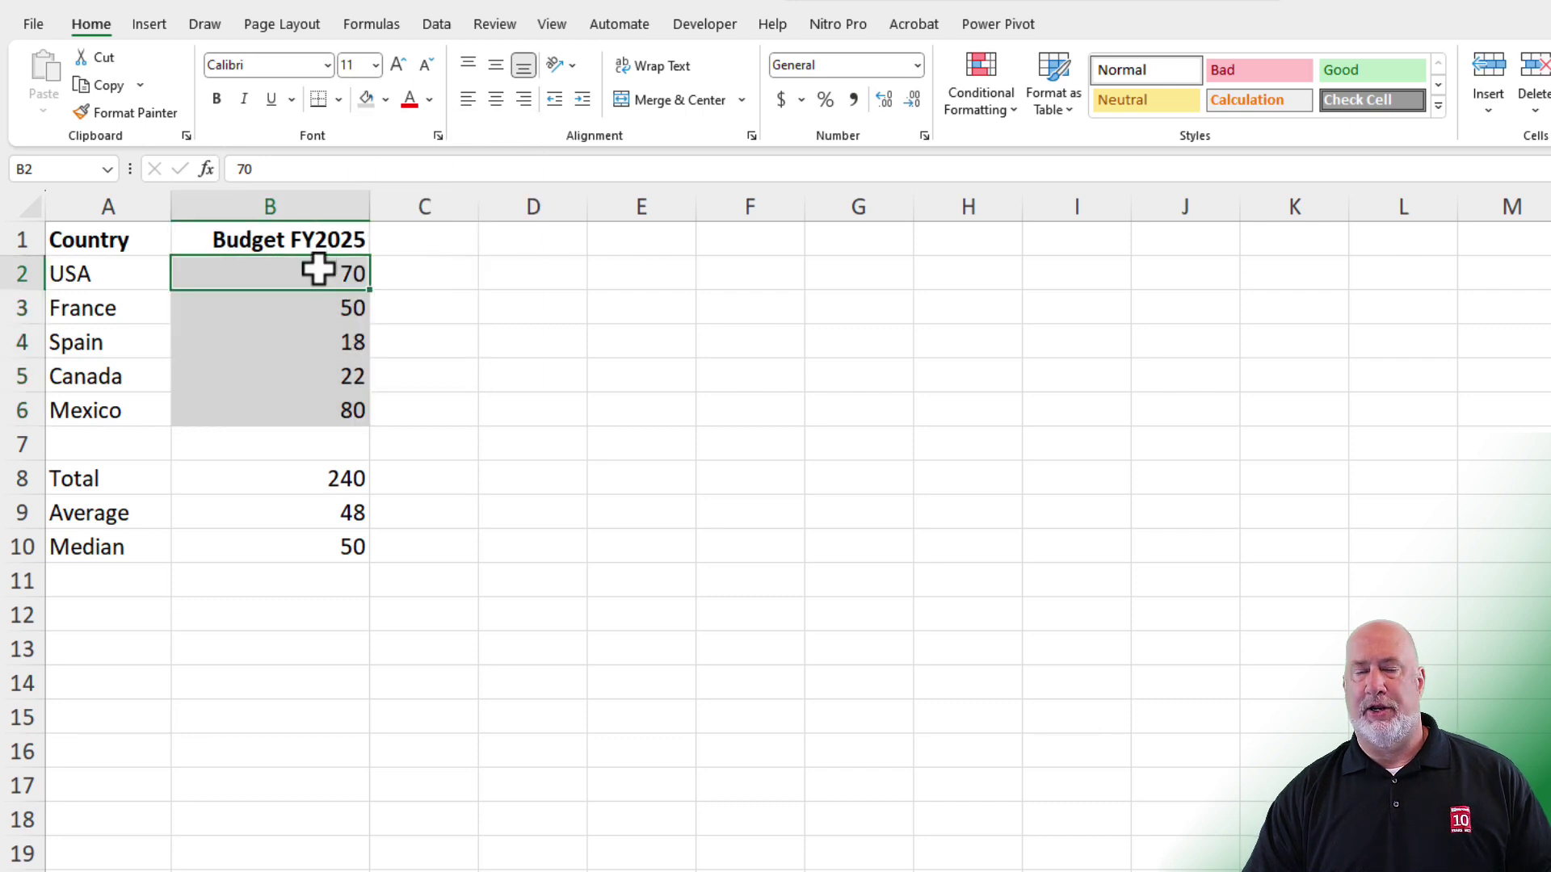
- Protect the sheet without a password, with Select locked cells unchecked
click(511, 29)
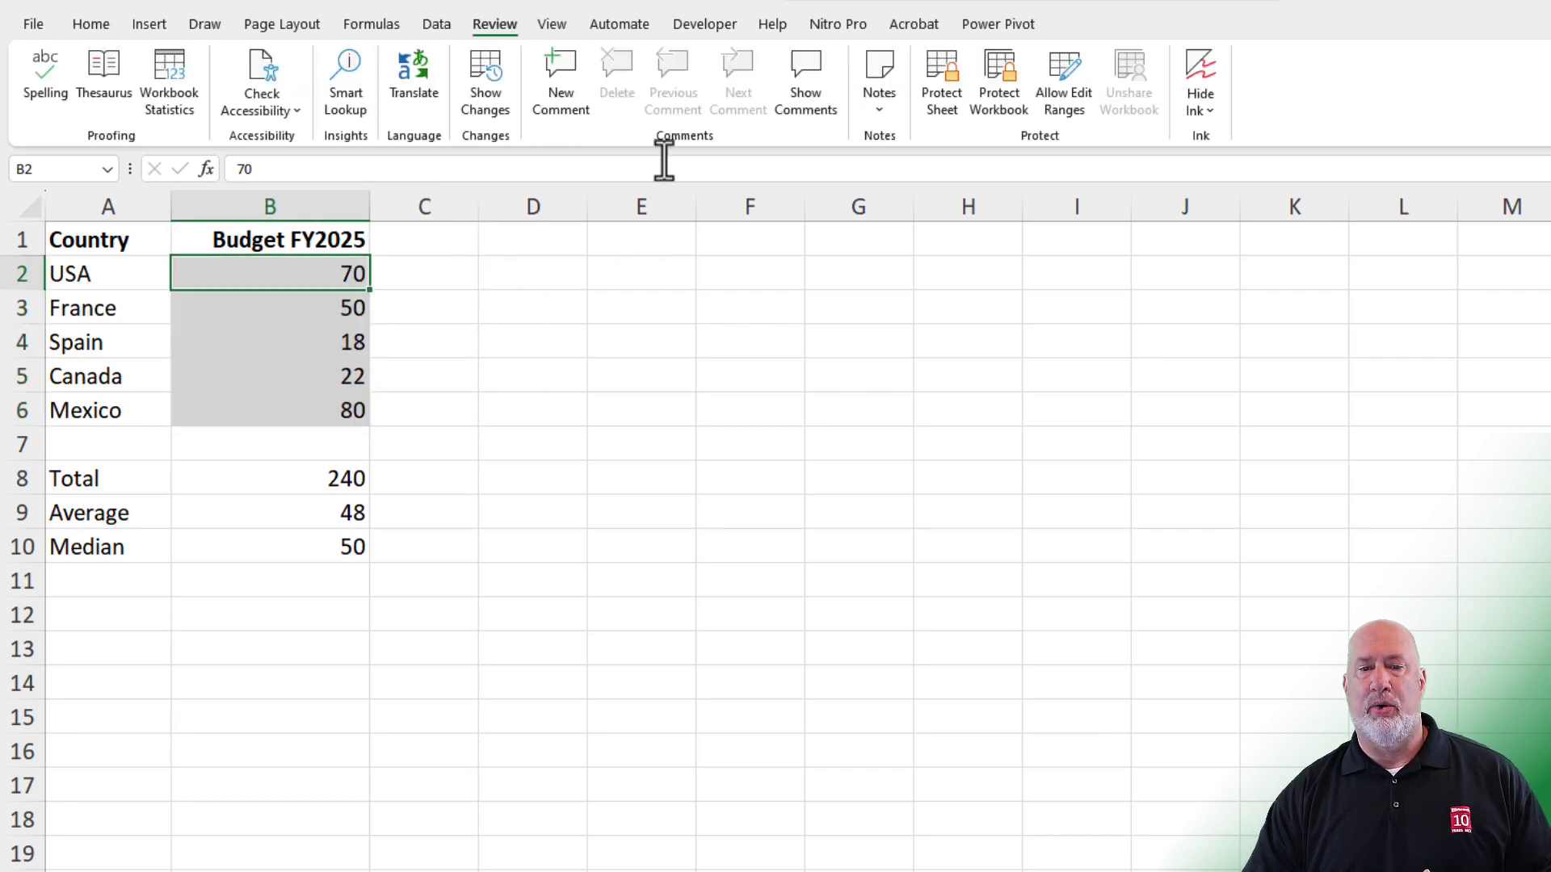
click(933, 114)
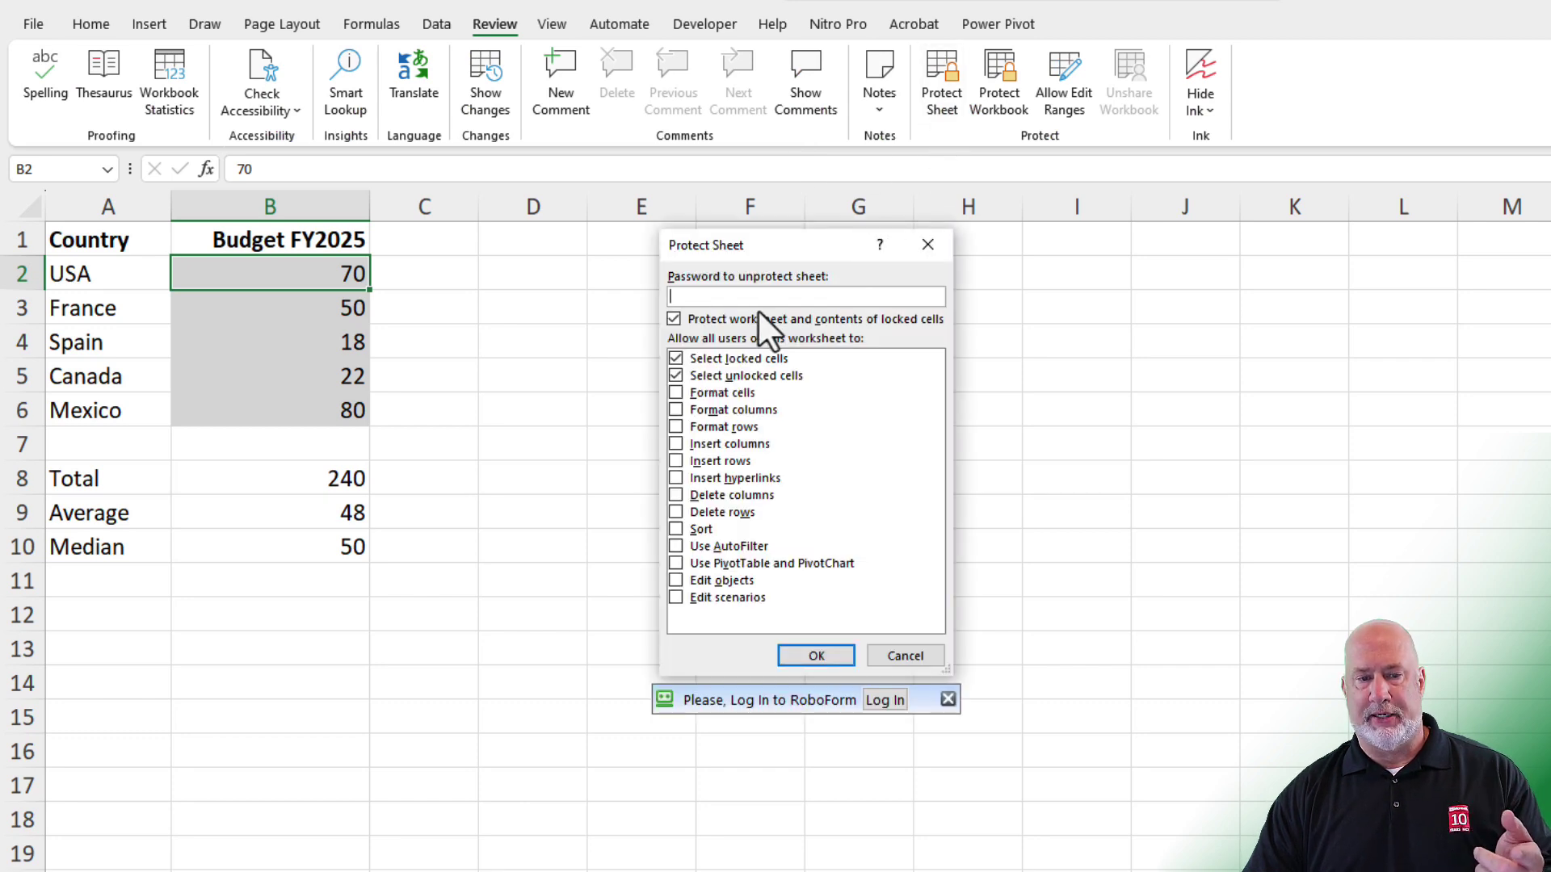
click(675, 358)
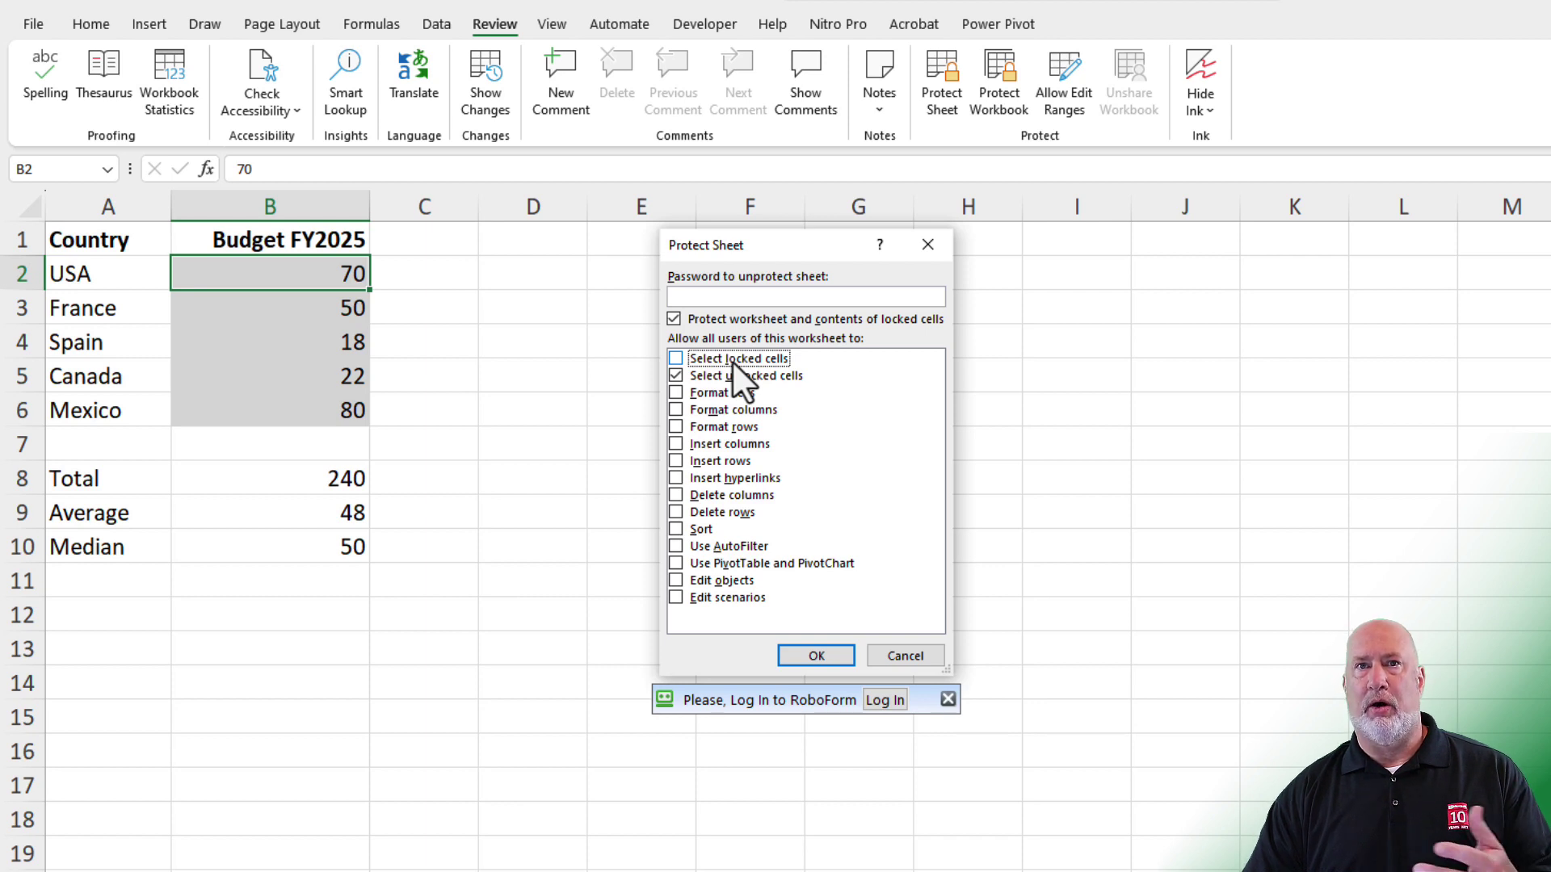
click(822, 649)
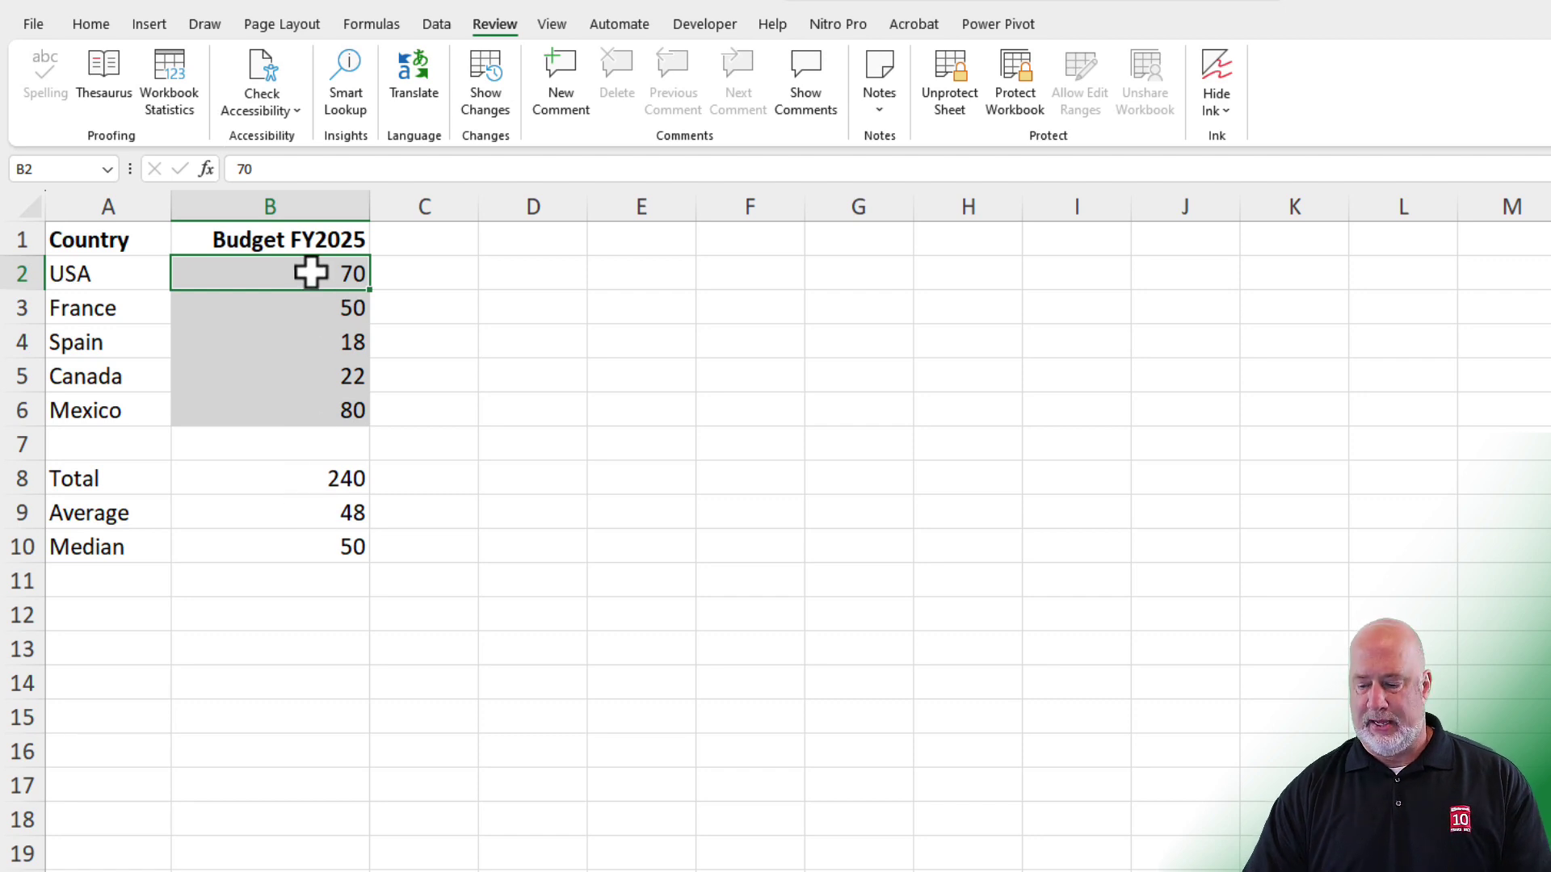
- Enter budgets of 75 for USA and 65 for France
text(75)
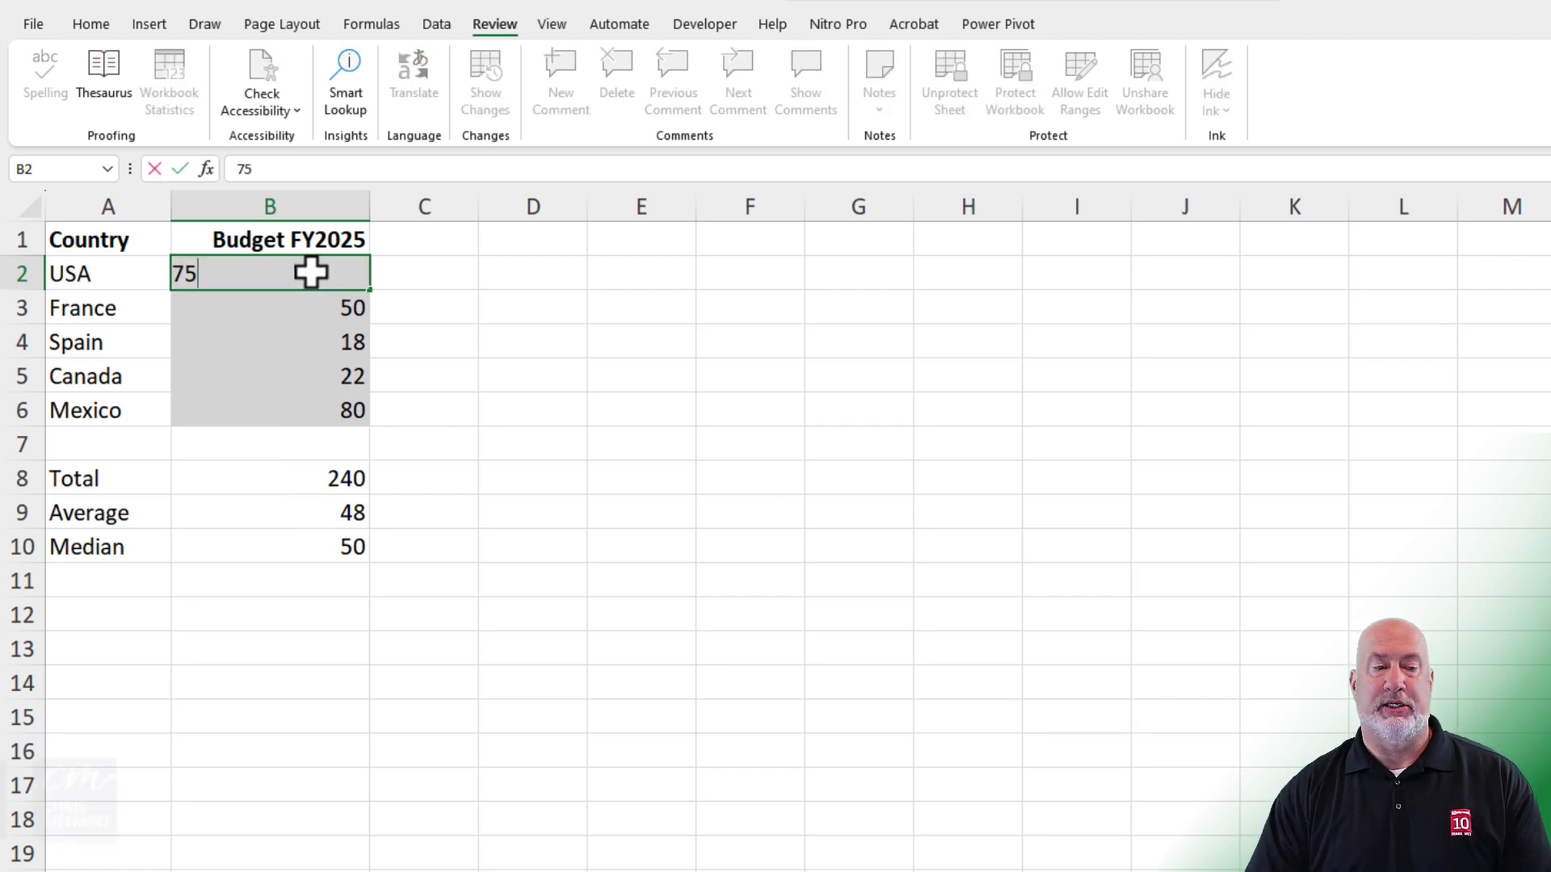
key(Return)
text(65)
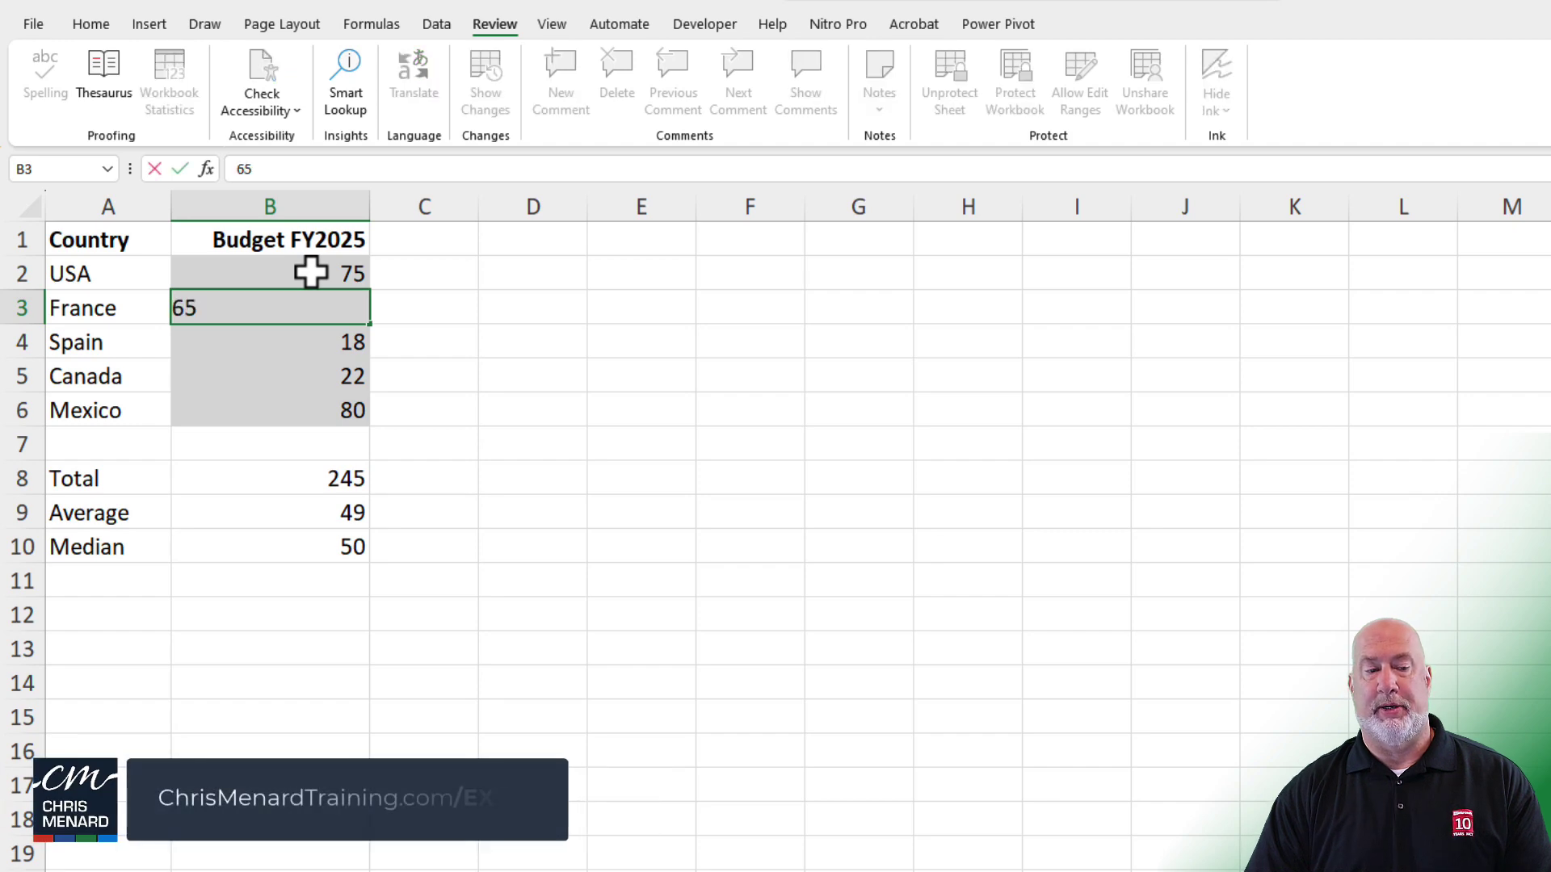
key(Return)
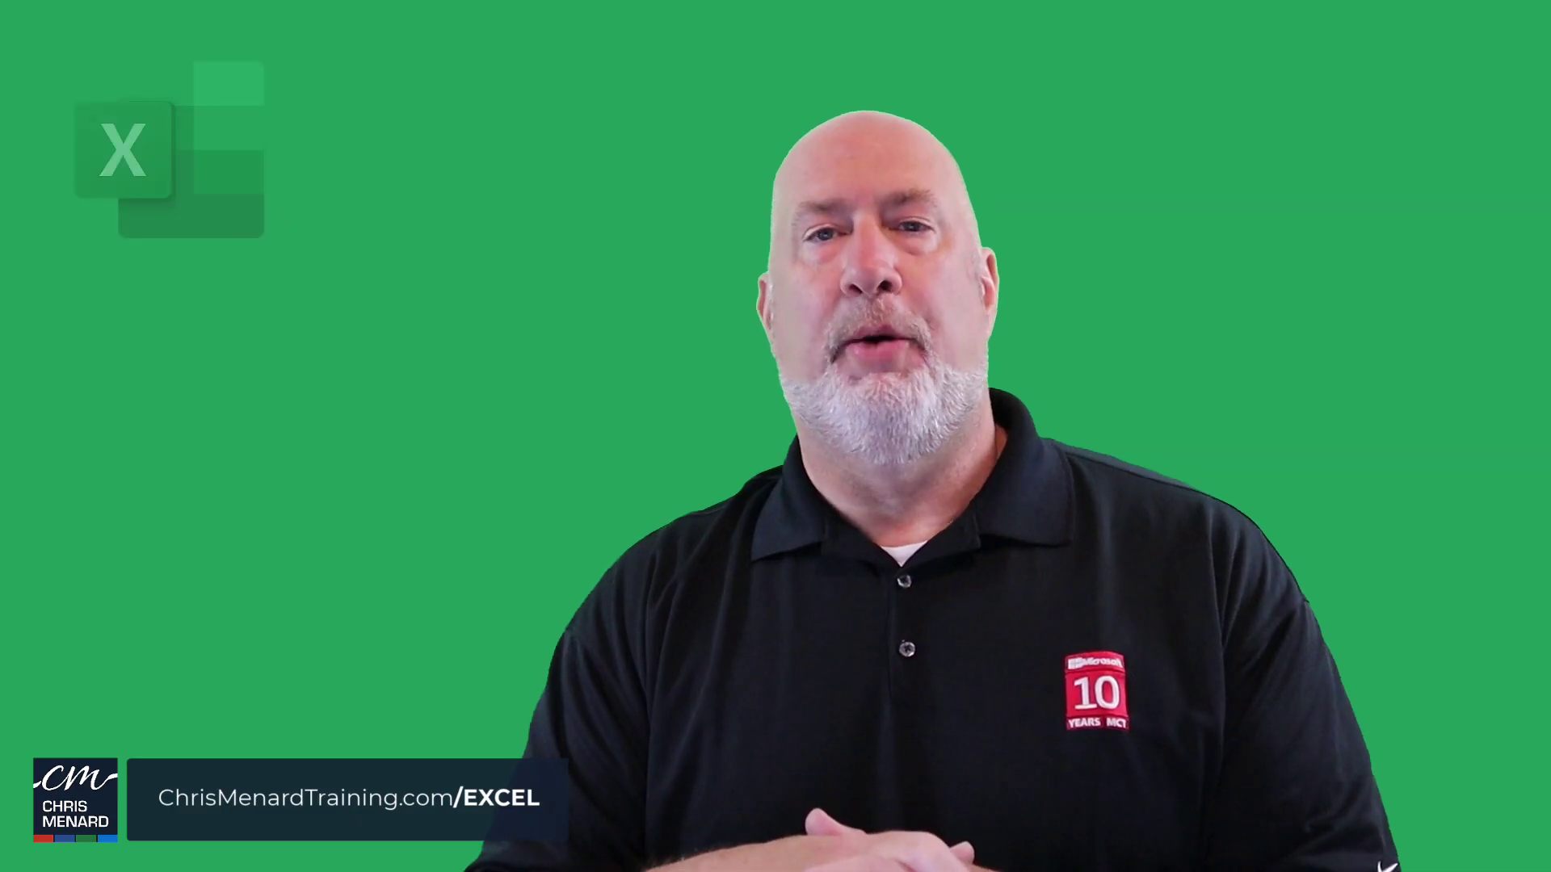